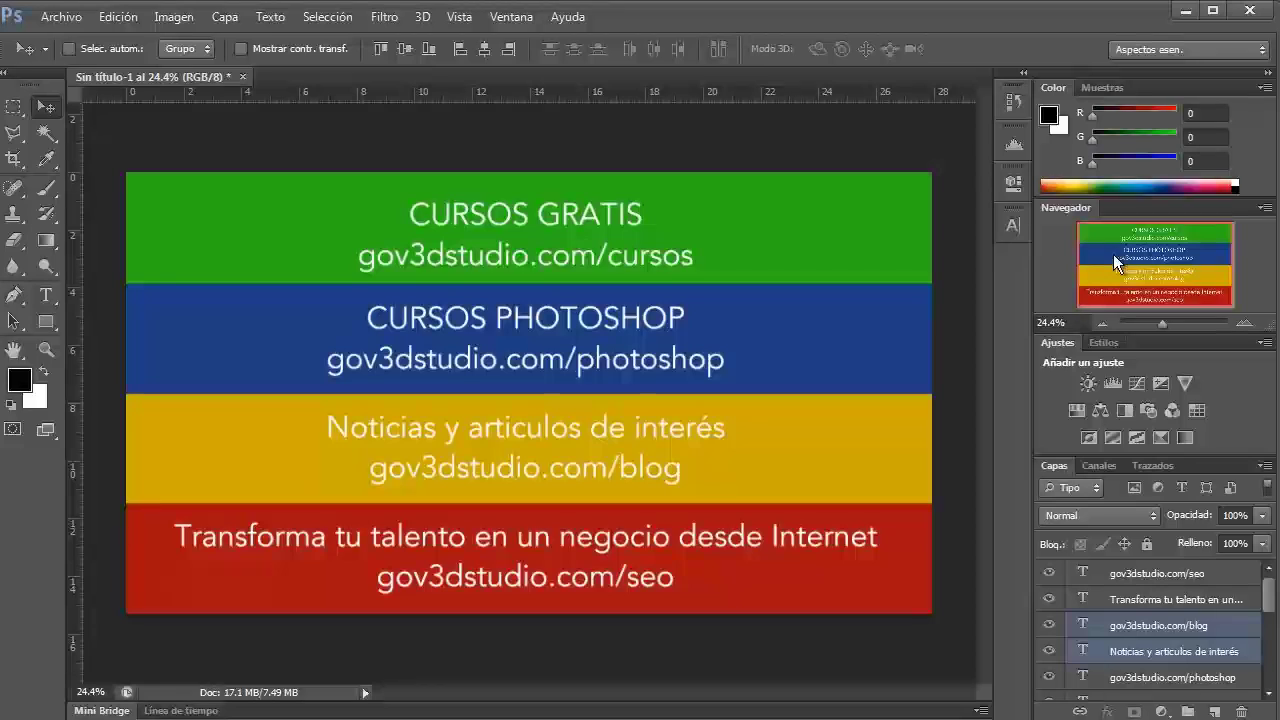
Restore the Essentials workspace layout and show the toolbox in two columns.
click(1165, 52)
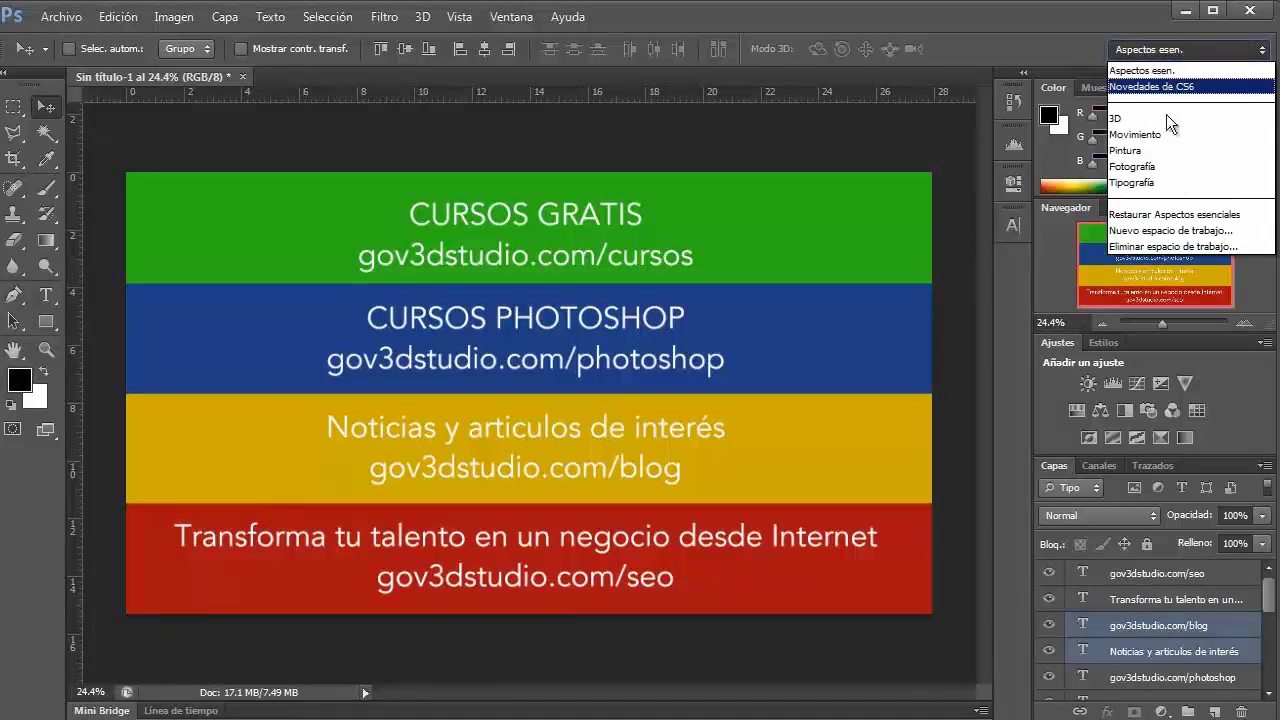
click(1187, 219)
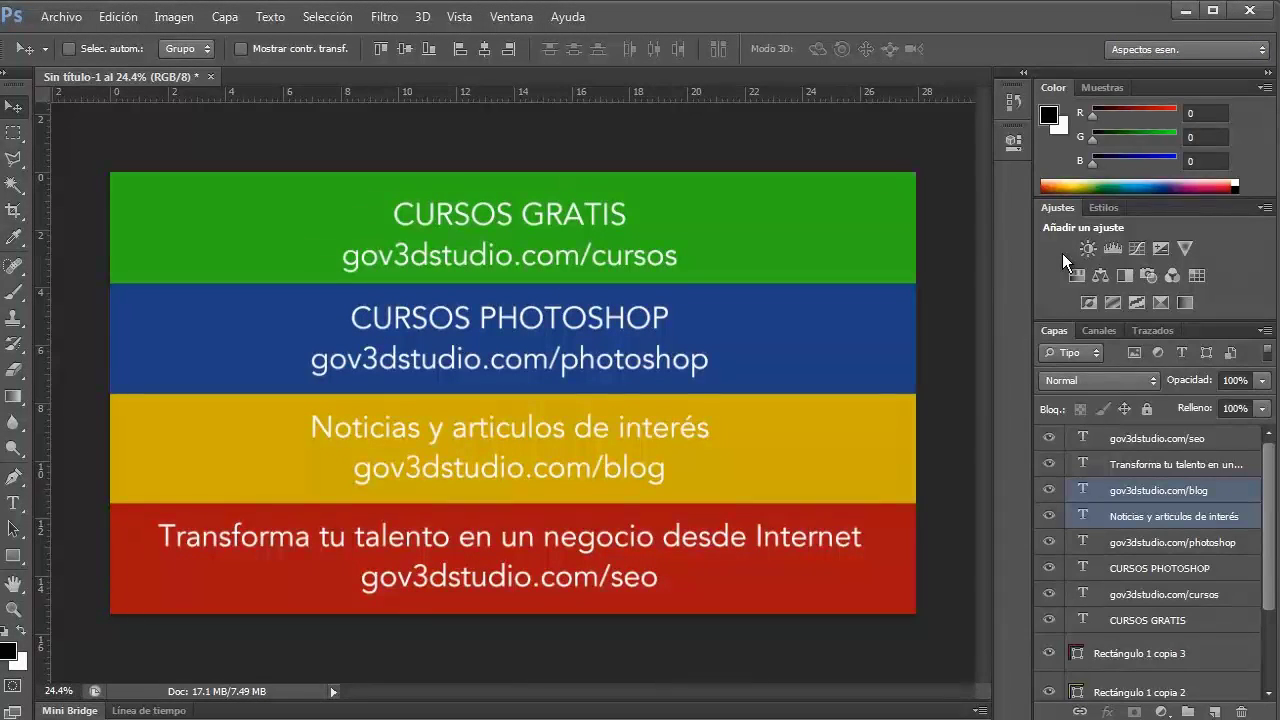
click(9, 74)
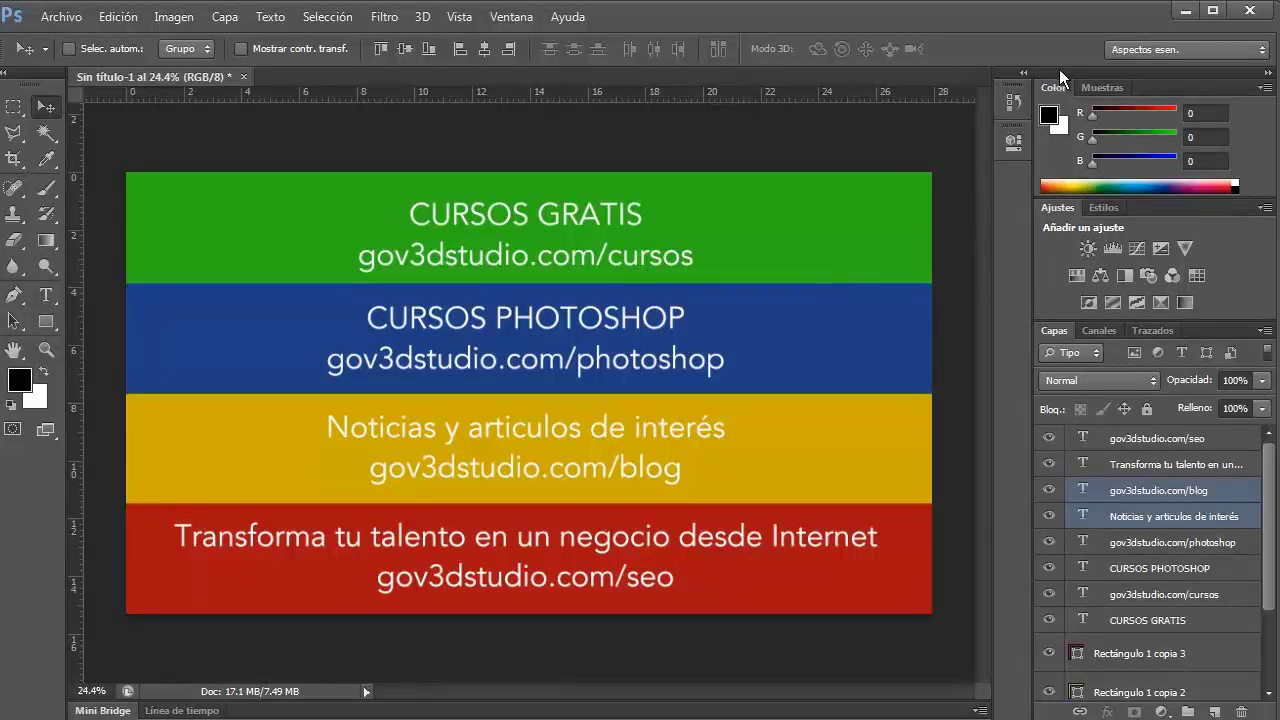
Undock and close the Color, Muestras, Ajustes and Estilos panels.
drag(1054, 85, 763, 206)
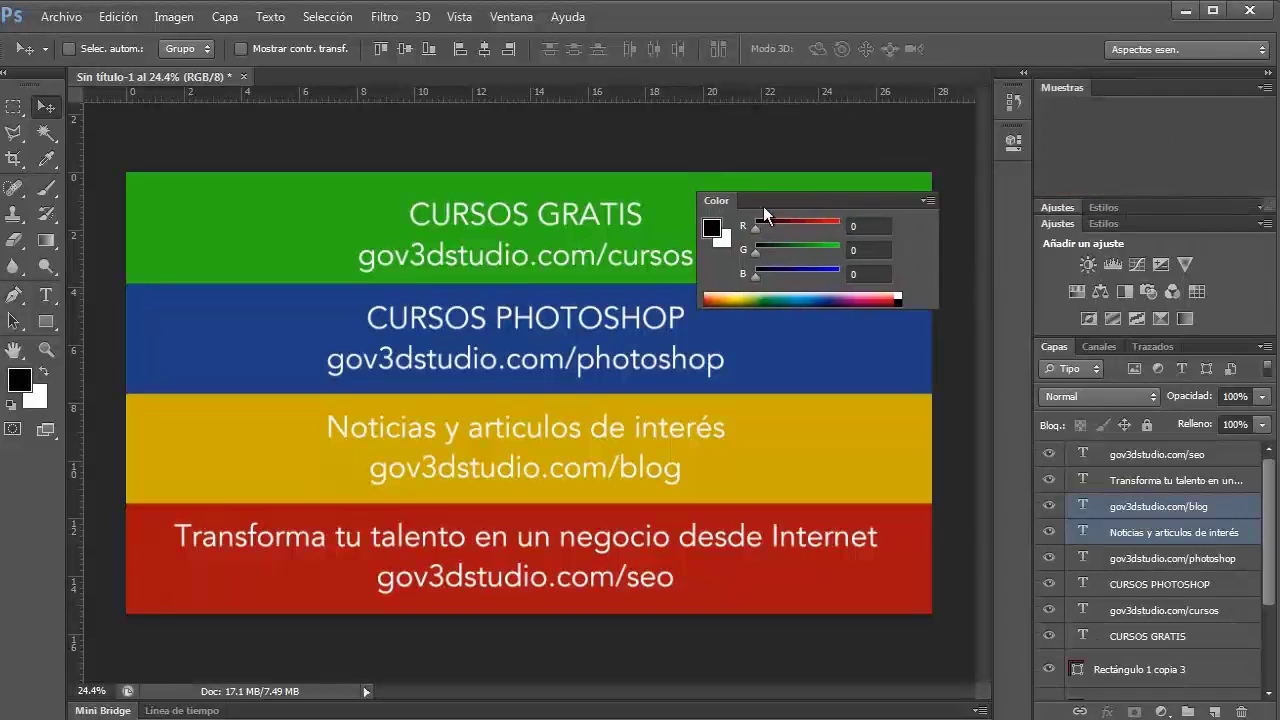
click(901, 186)
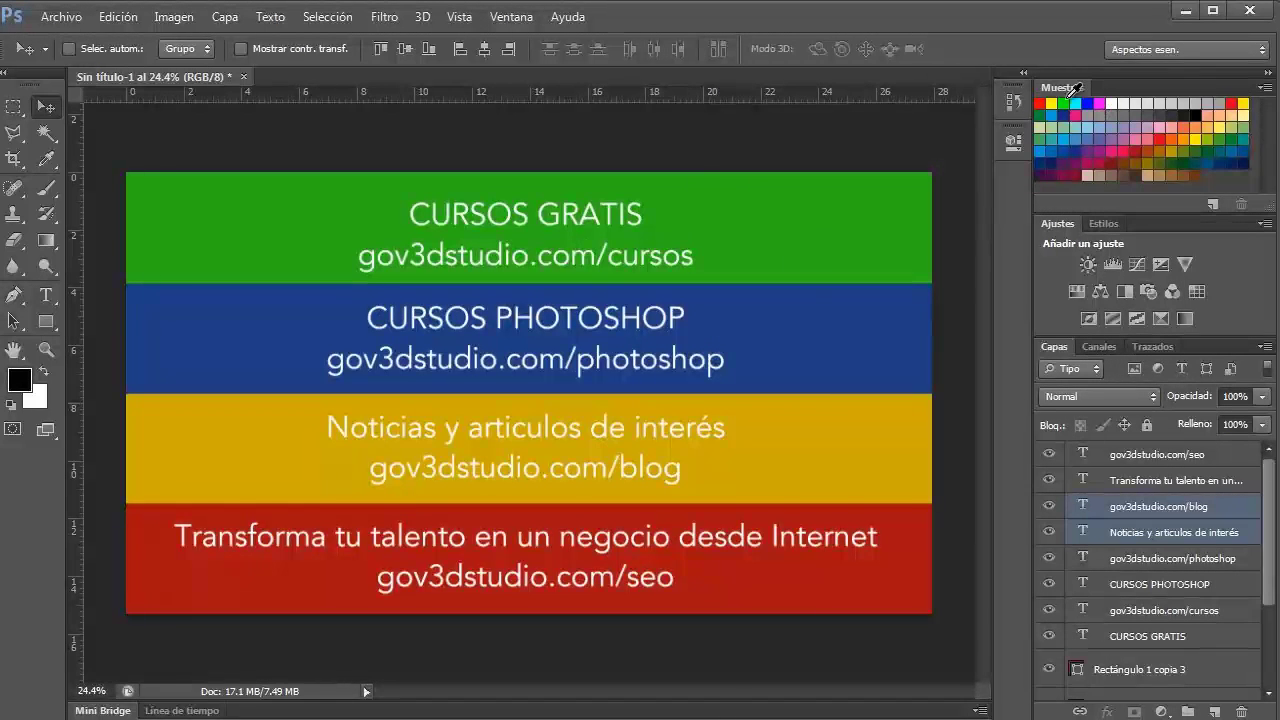
drag(1060, 97, 770, 179)
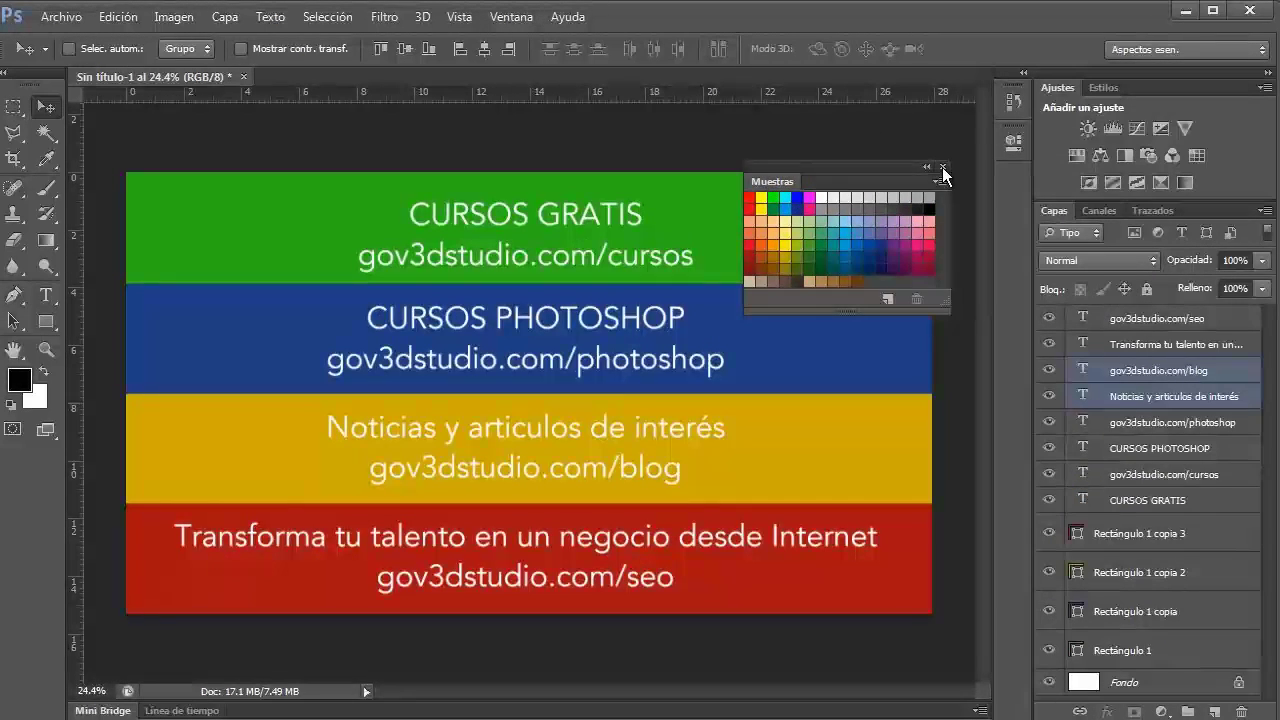
click(945, 170)
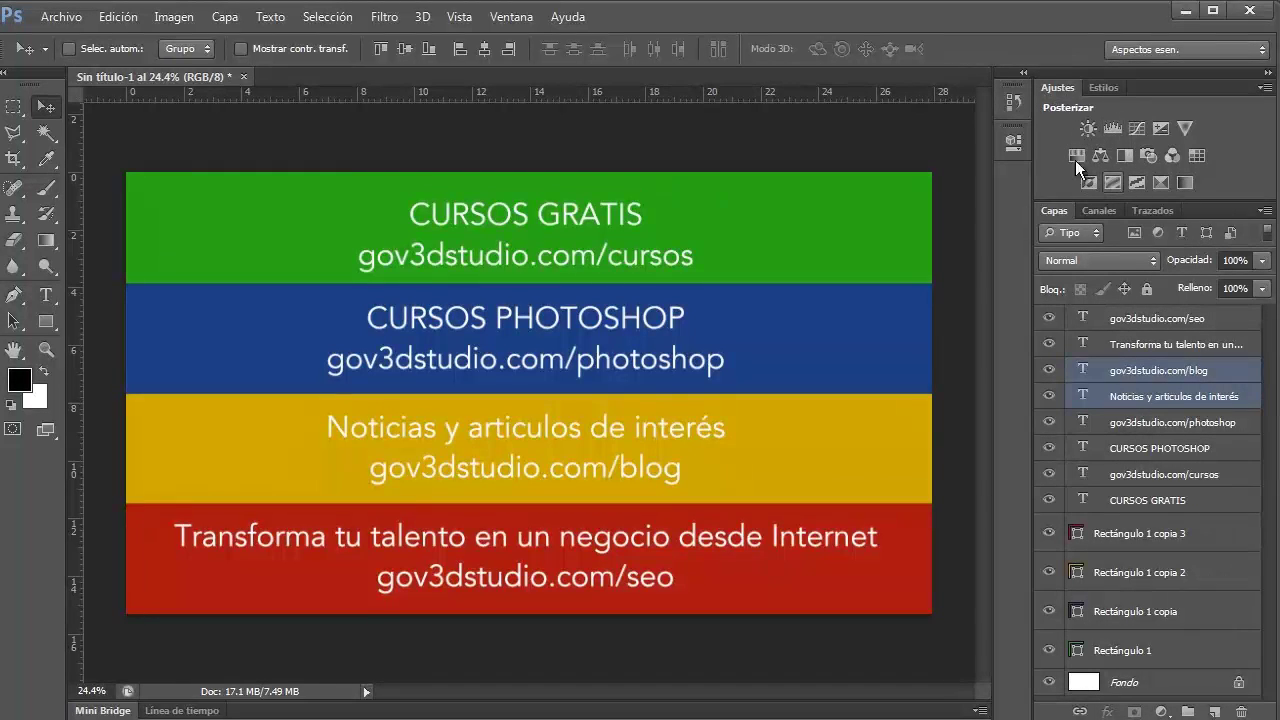
drag(1059, 92, 832, 193)
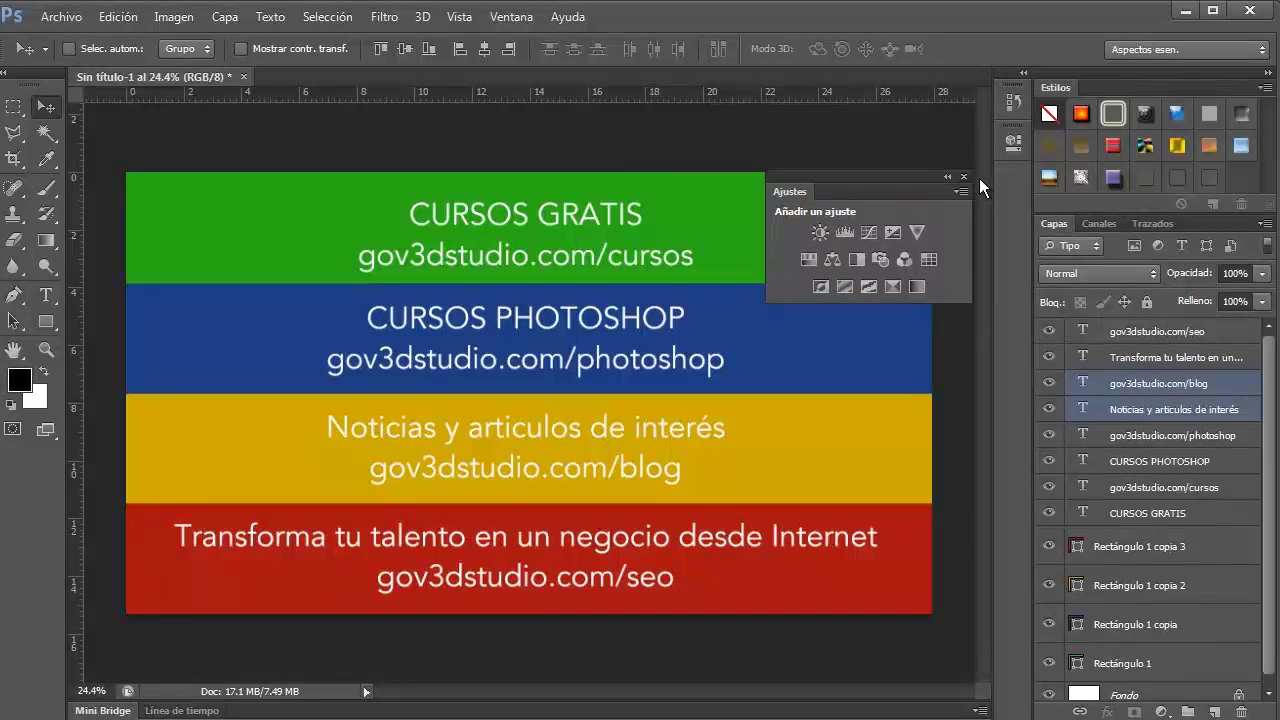
click(962, 177)
drag(1052, 89, 664, 224)
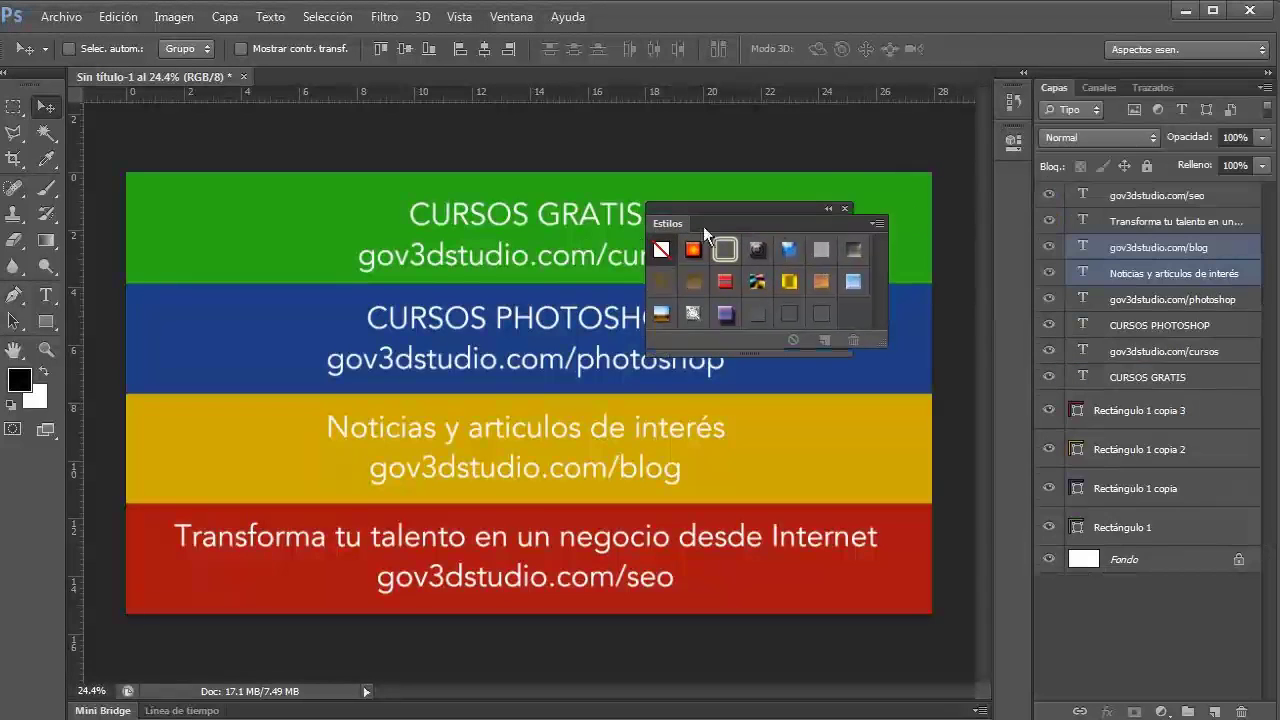
click(845, 210)
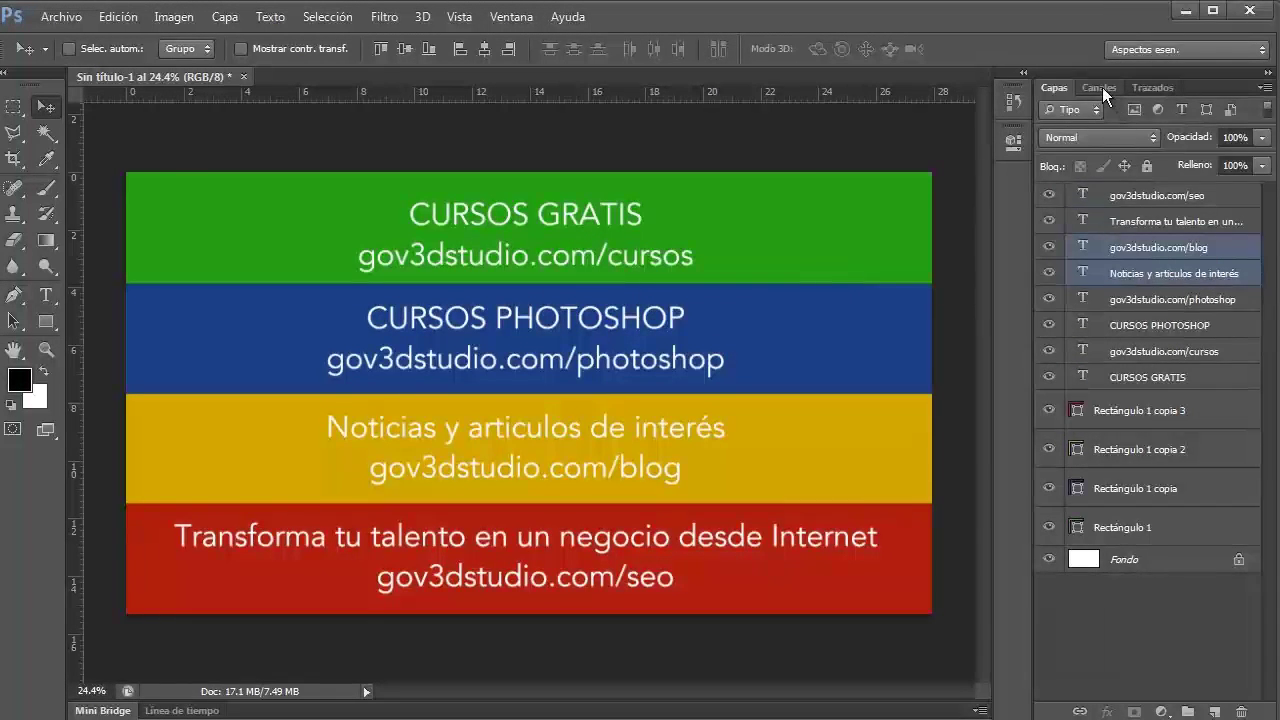
View the Canales and Trazados tabs, then return to Capas.
click(1102, 87)
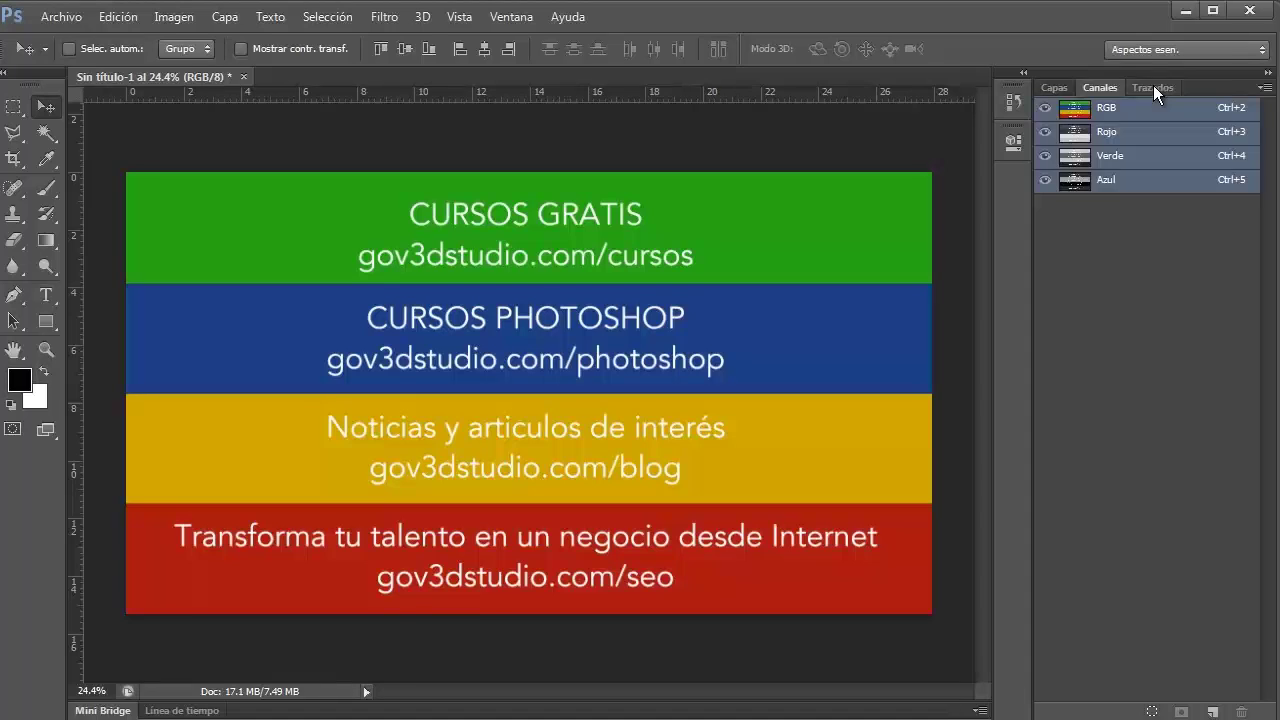
click(1153, 88)
click(1052, 88)
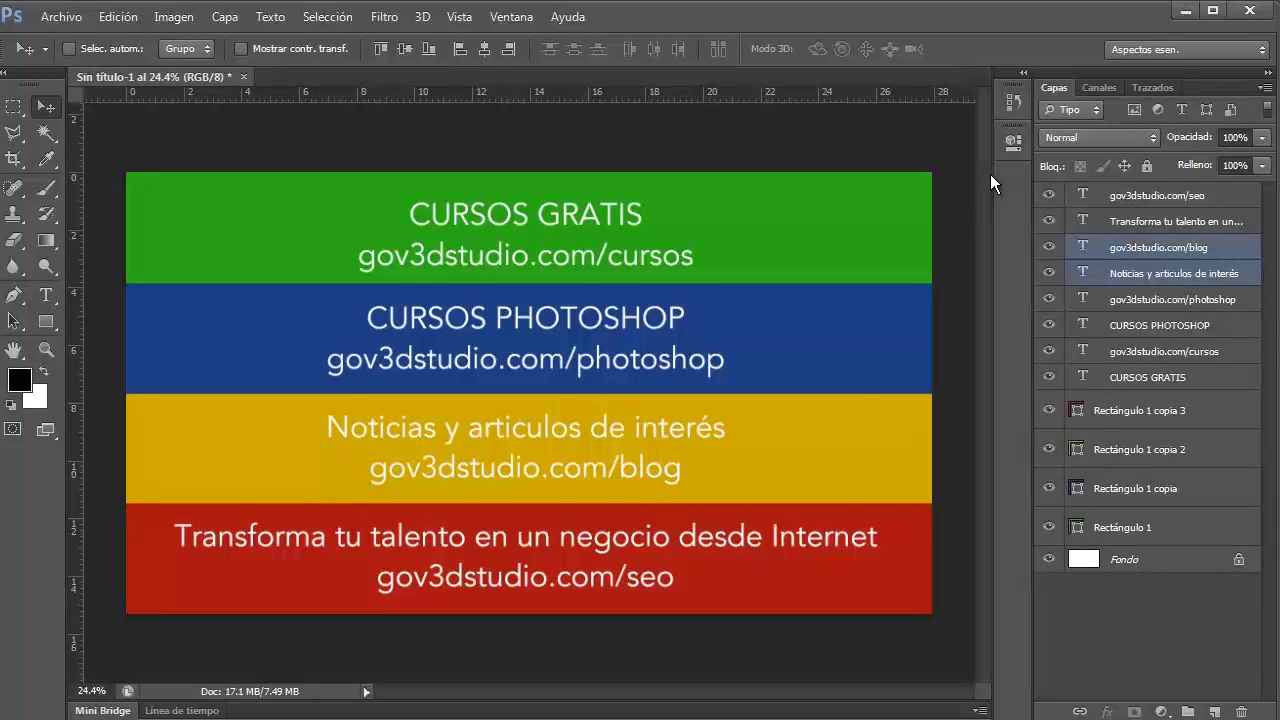
Show the Navegador panel, dock it above Capas, and adjust its zoom slider.
click(507, 19)
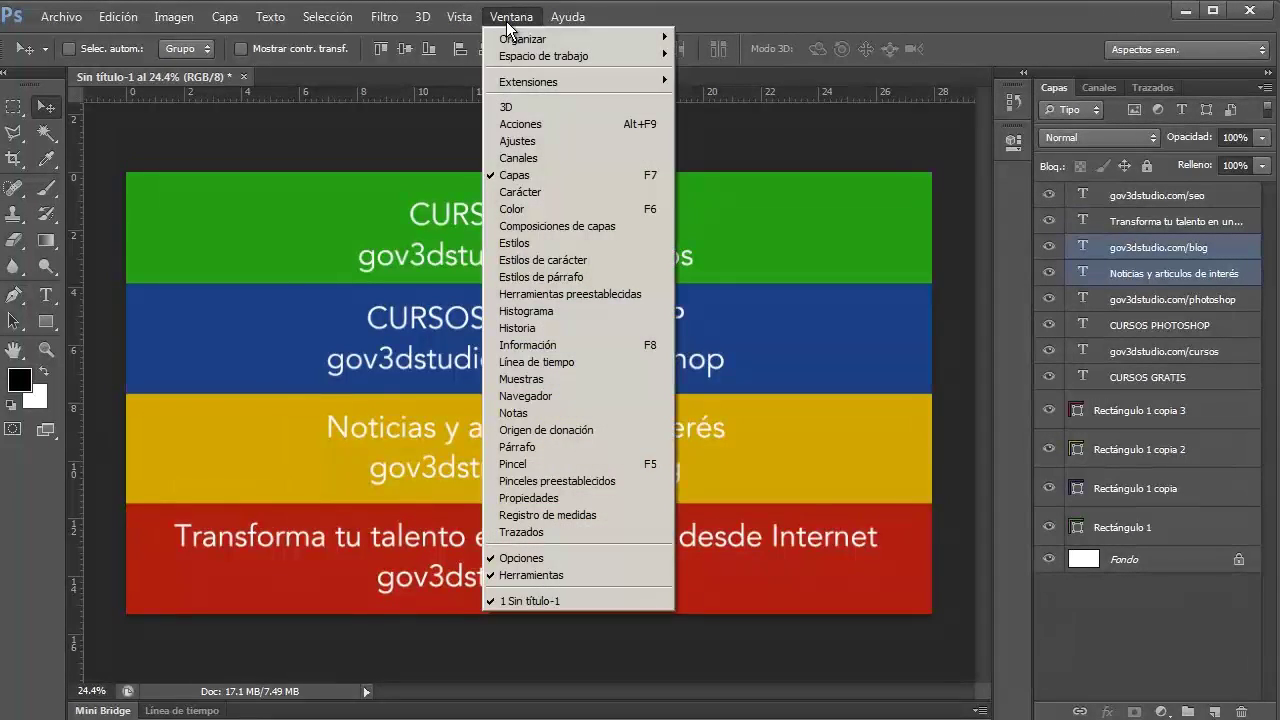
click(555, 395)
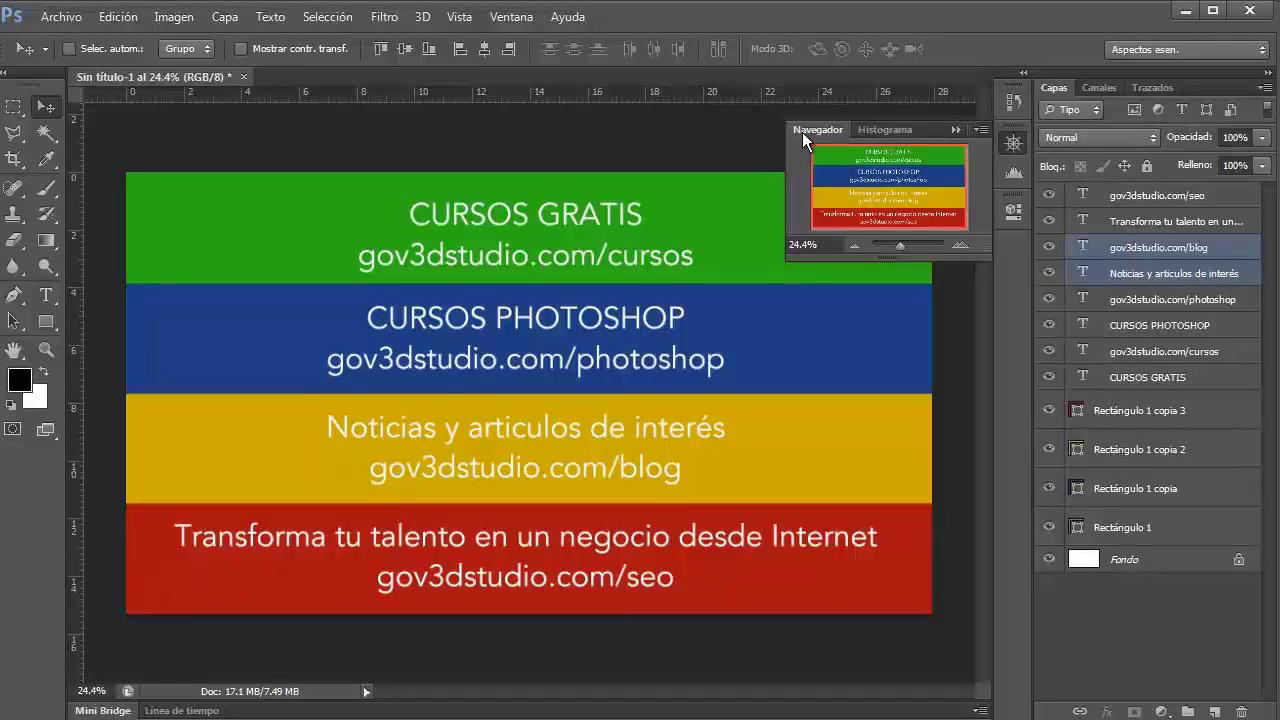
drag(801, 134, 1074, 86)
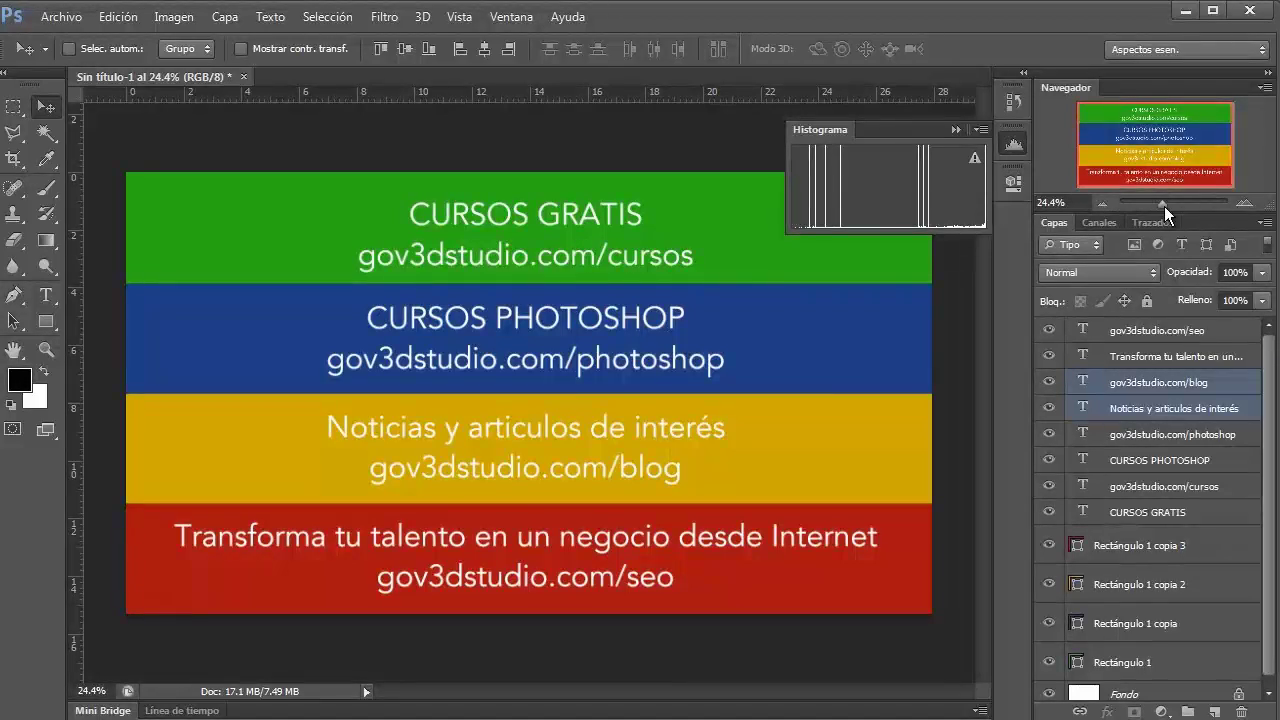
mouse_move(1163, 205)
mouse_down()
mouse_move(1180, 208)
mouse_move(1161, 210)
mouse_up()
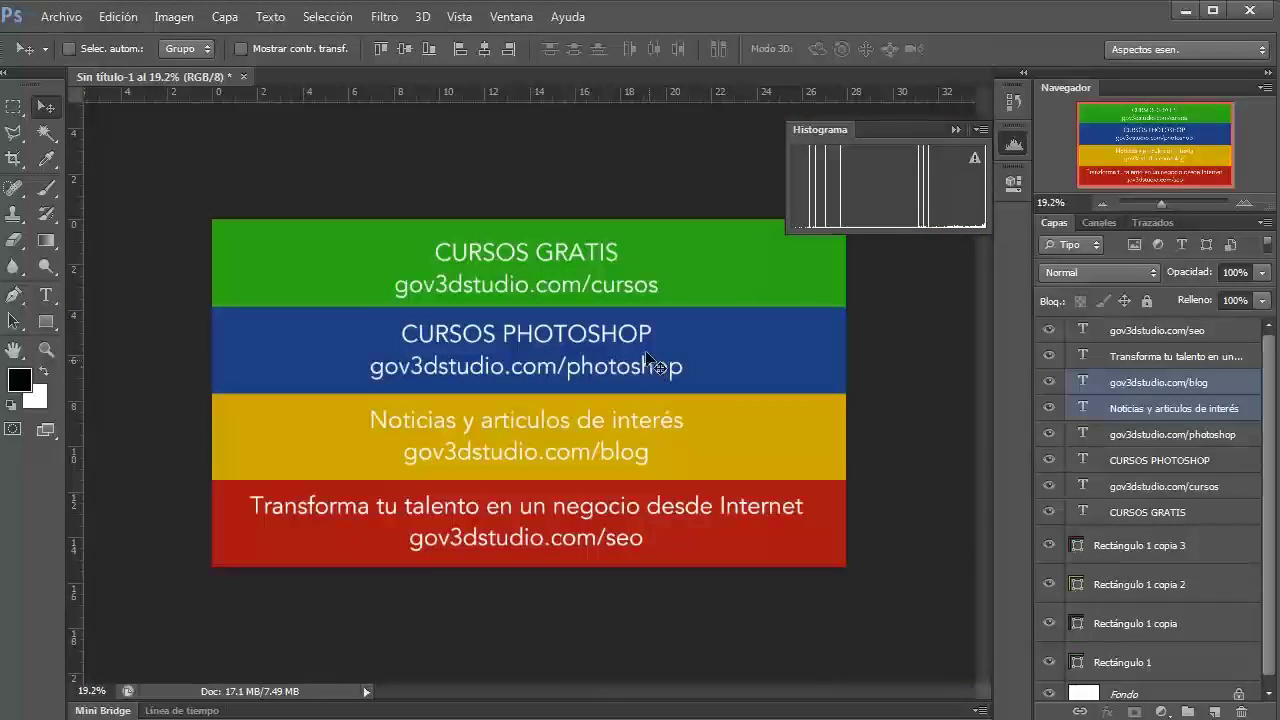
Zoom into the banner, pan across it, then zoom back out.
scroll(645, 375, up, 1)
scroll(680, 365, up, 2)
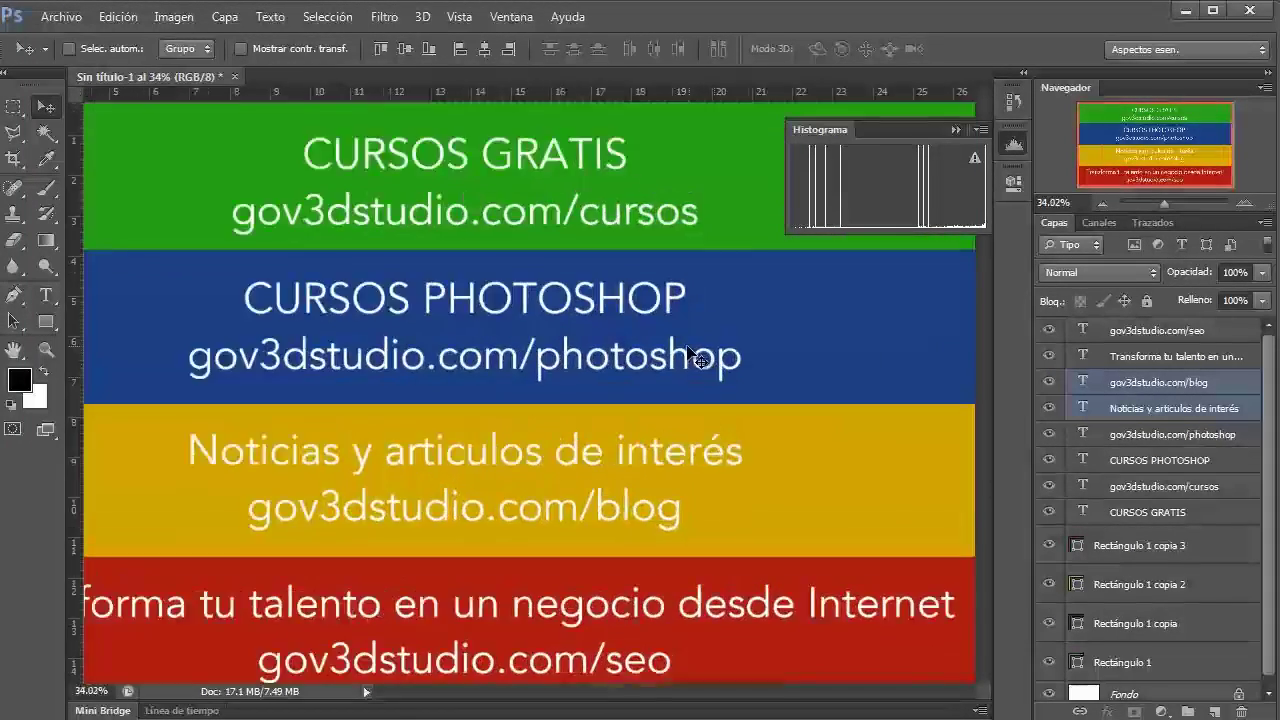
scroll(663, 369, up, 2)
scroll(655, 374, up, 2)
scroll(655, 376, up, 1)
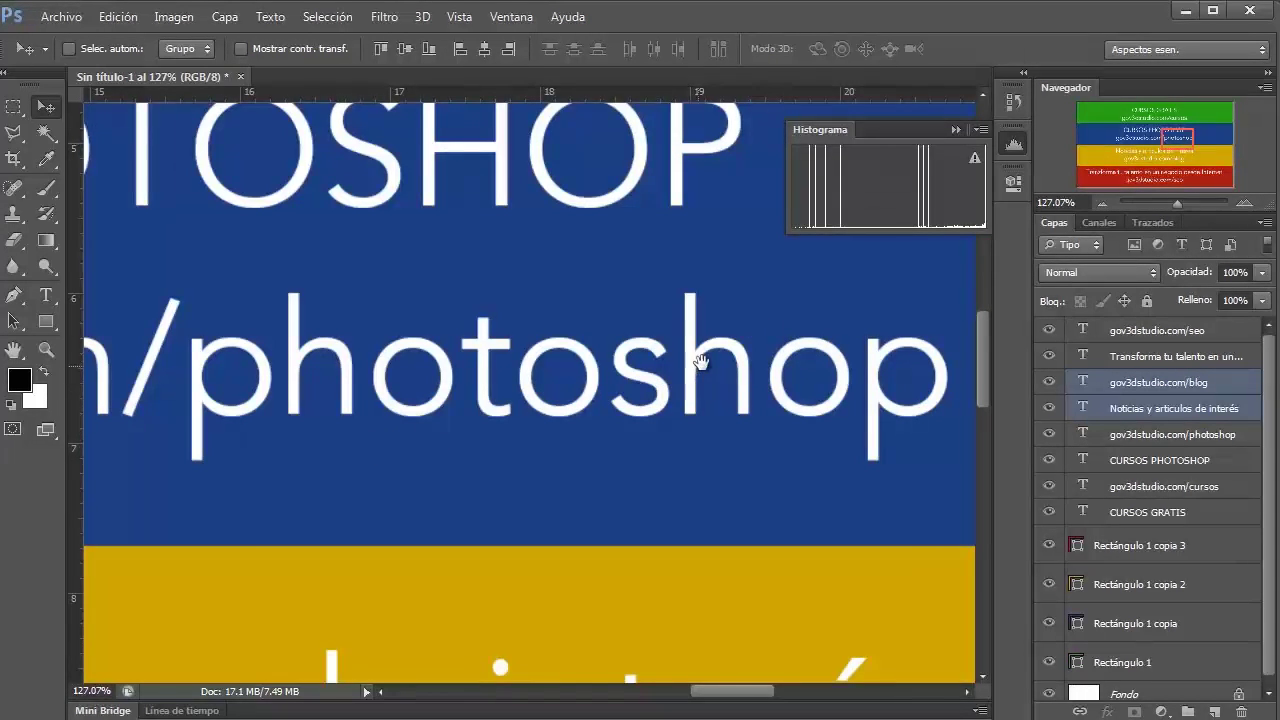
drag(630, 390, 405, 495)
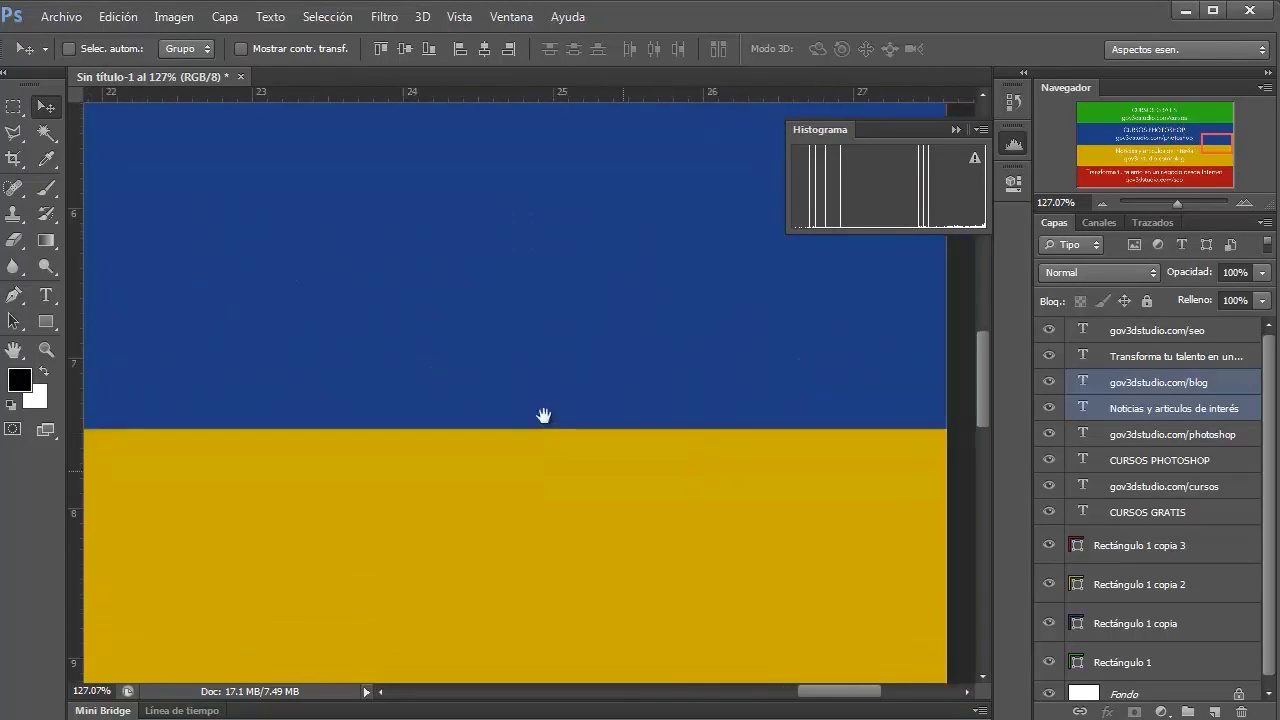
key(ctrl+r)
scroll(686, 408, down, 2)
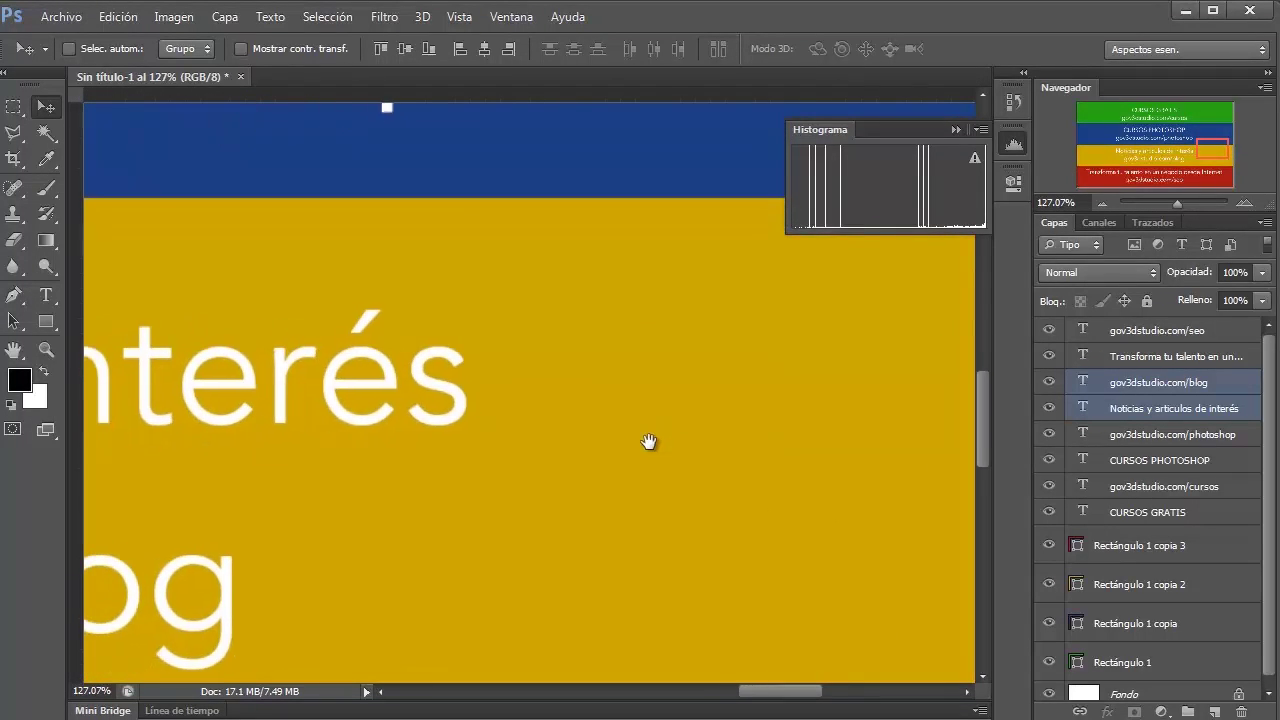
scroll(657, 455, down, 2)
scroll(649, 449, down, 2)
scroll(649, 449, down, 1)
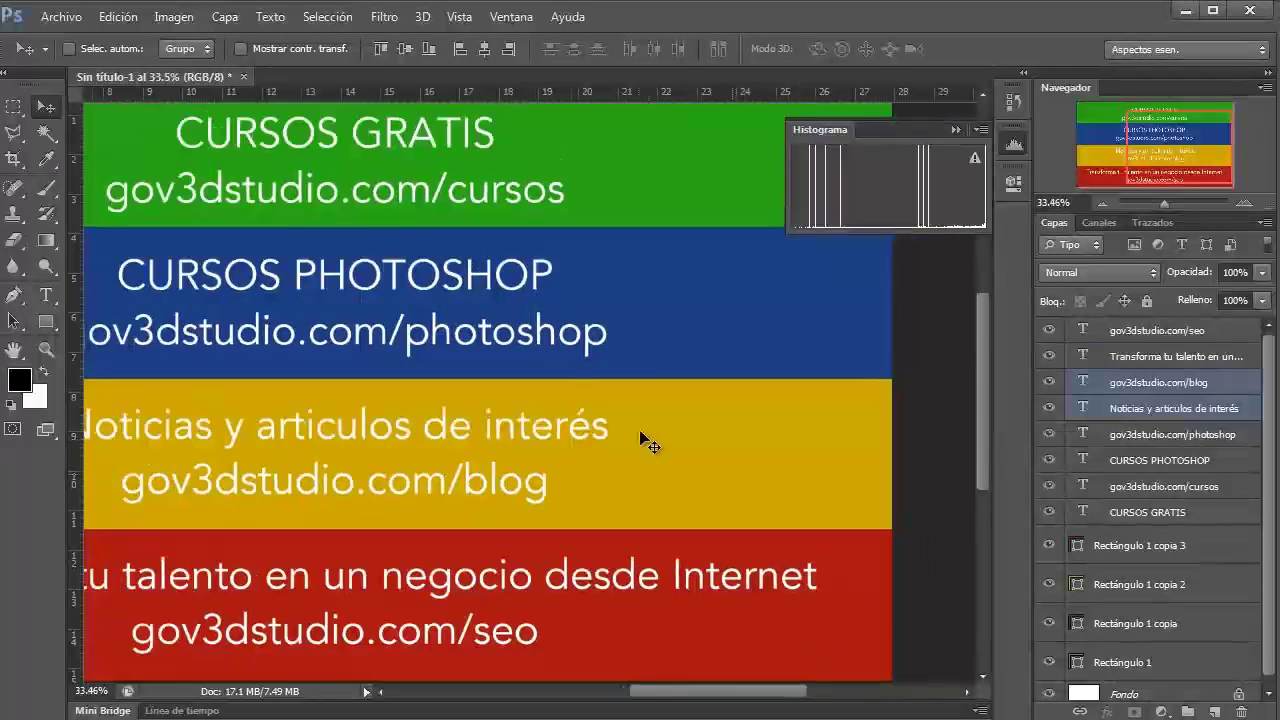
Close the Histograma panel from its panel menu and fit the whole banner in view.
click(981, 129)
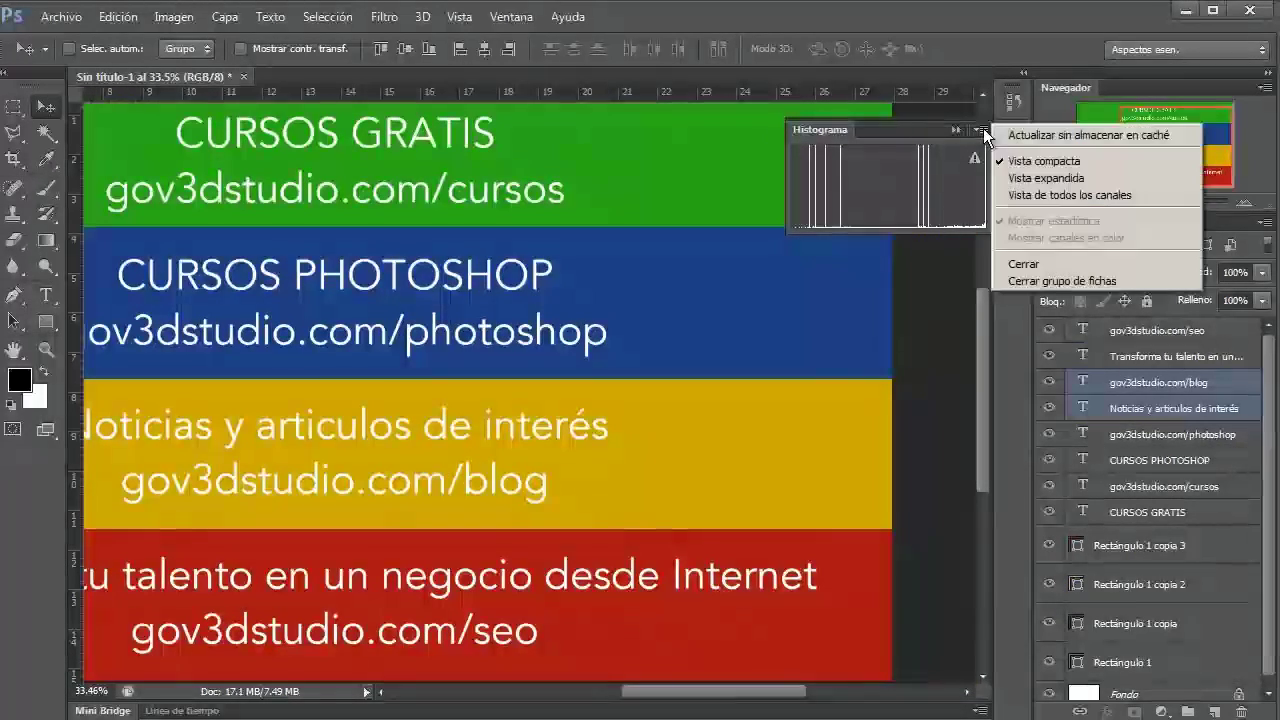
click(1030, 263)
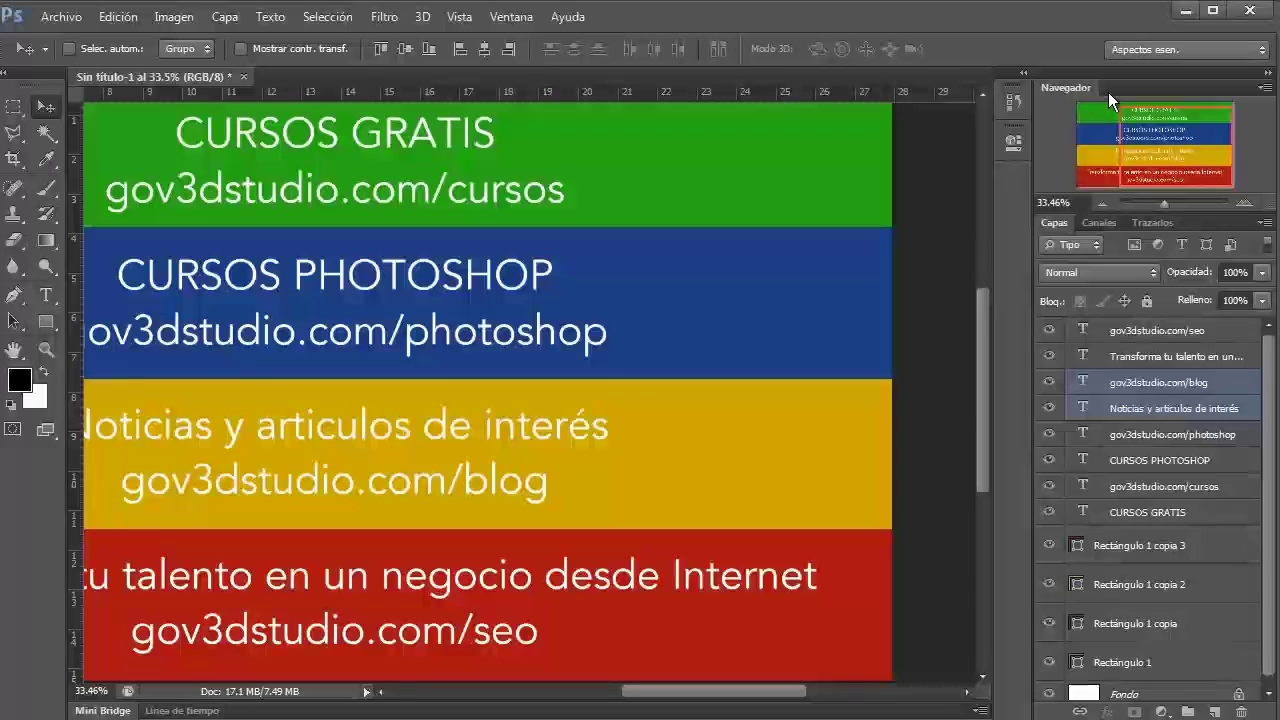
scroll(808, 375, down, 2)
scroll(800, 385, up, 1)
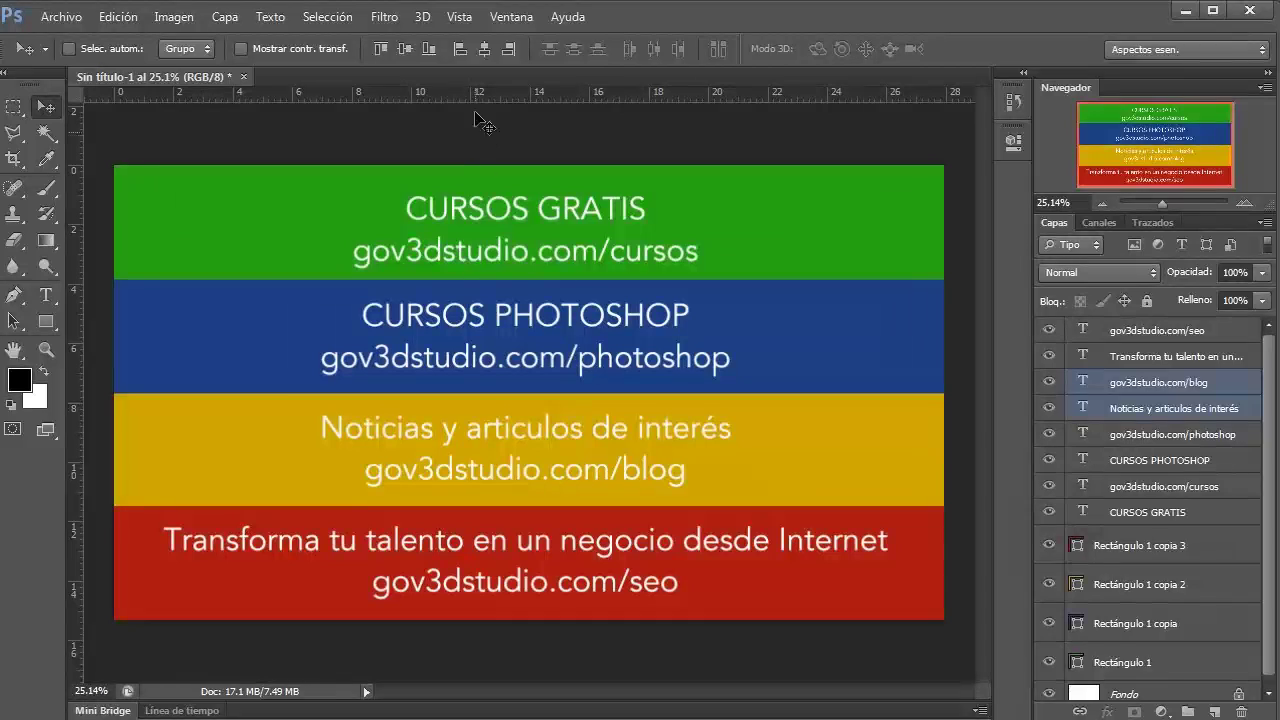
Open the Ventana menu listing the available panels.
click(497, 18)
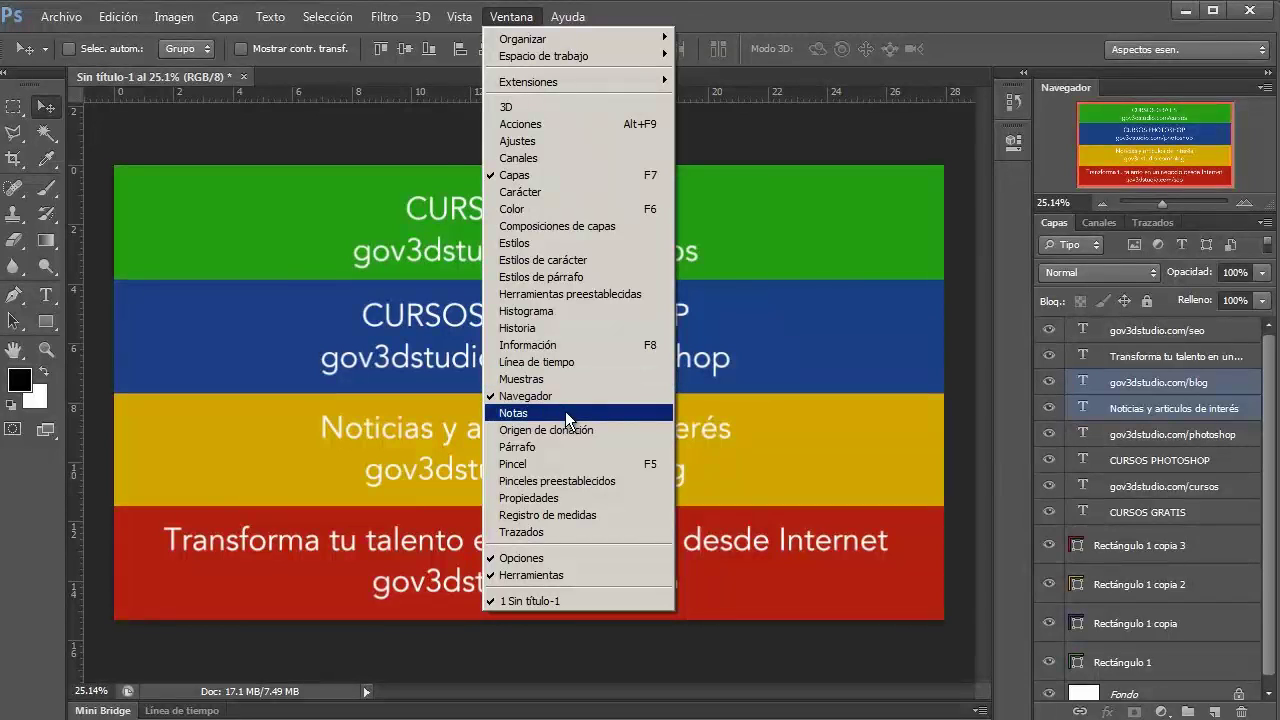
Show the Carácter and Párrafo panels and dock both into the right-hand dock.
click(558, 448)
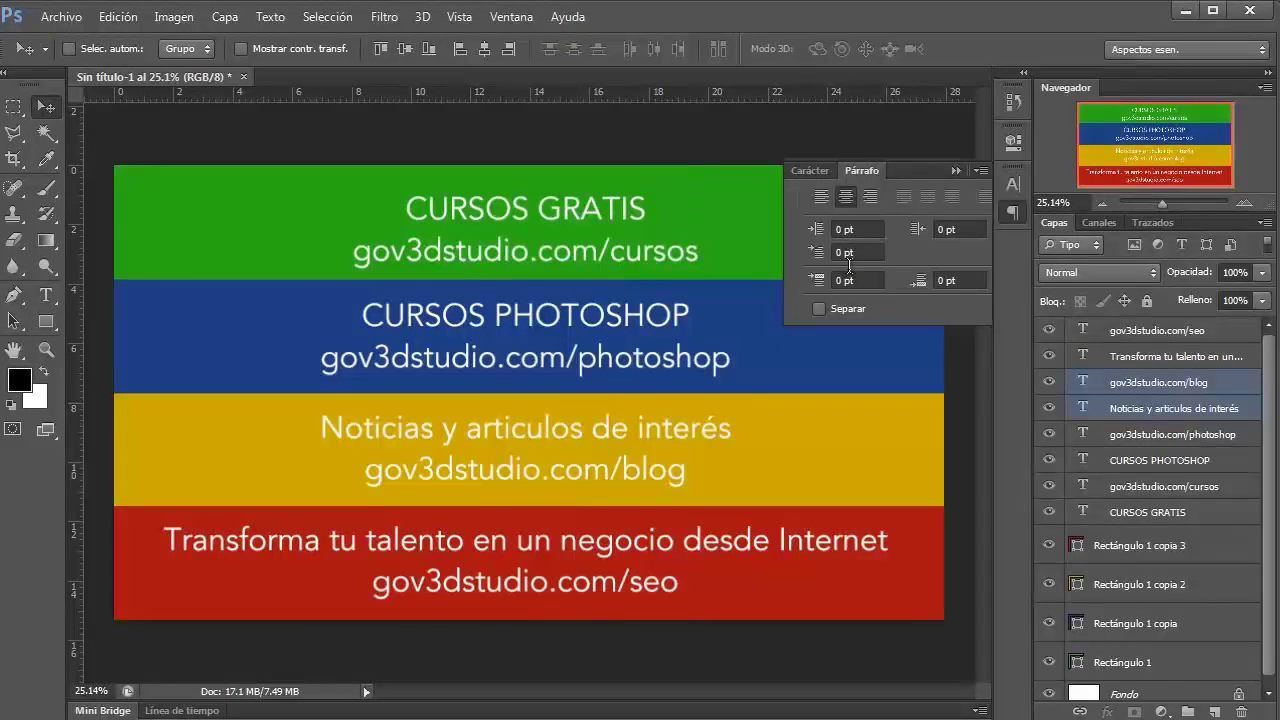
click(812, 170)
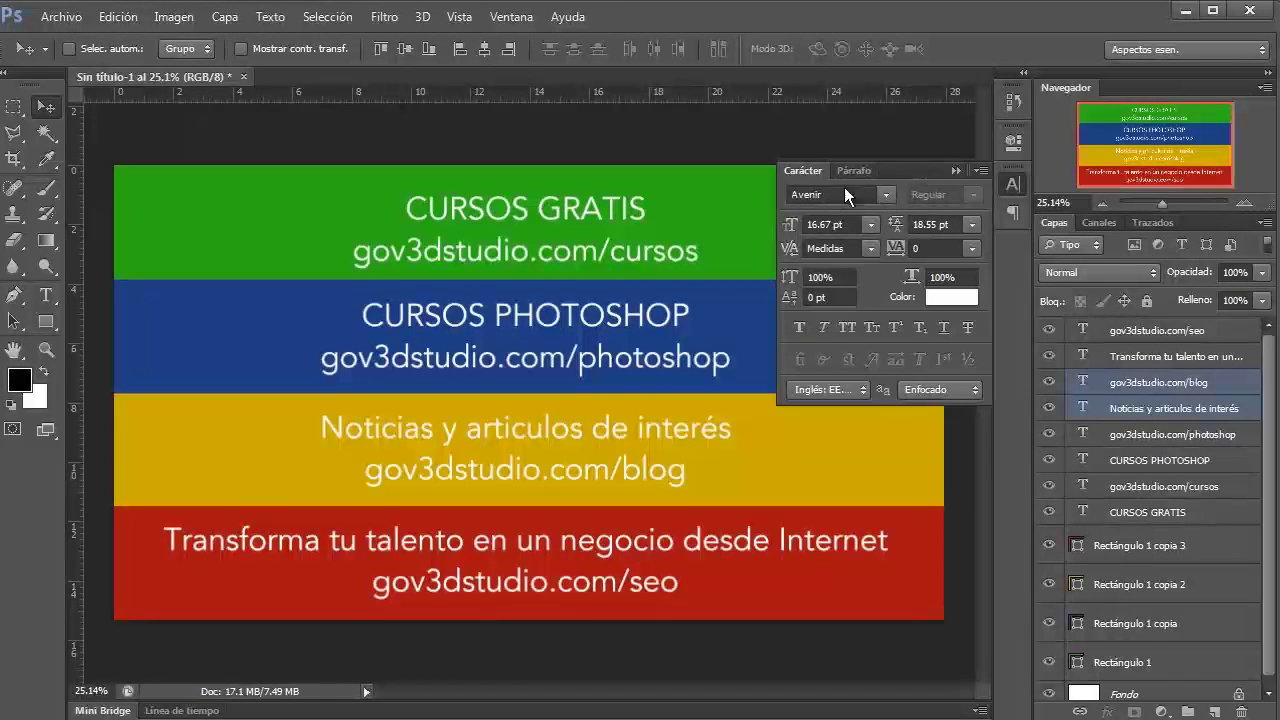
mouse_move(803, 174)
mouse_down()
mouse_move(886, 172)
mouse_move(1064, 86)
mouse_up()
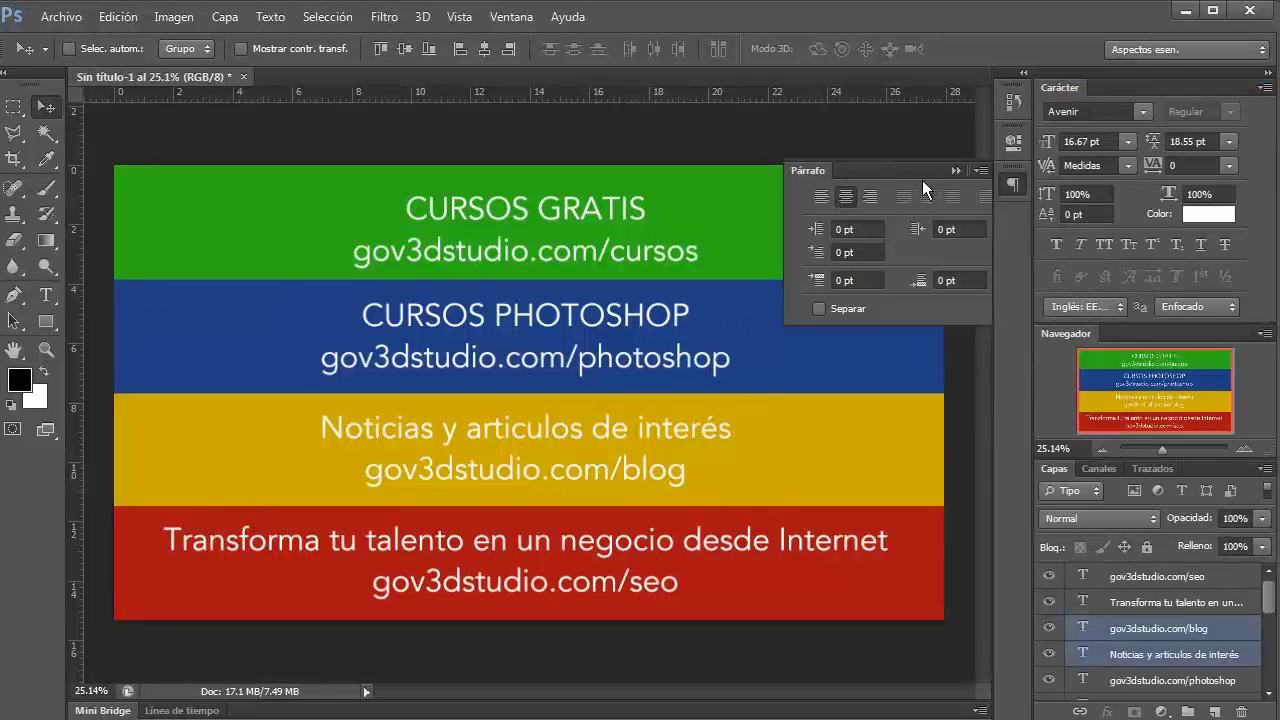
drag(802, 172, 1105, 89)
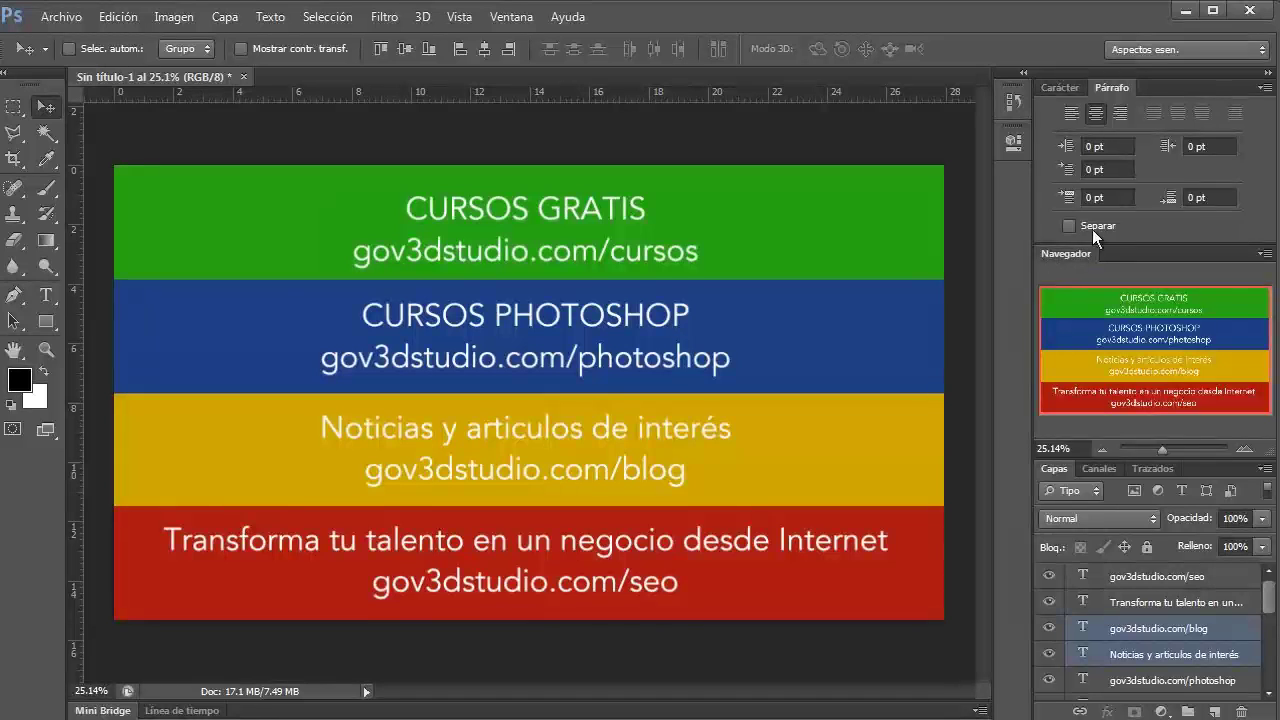
Give Navegador its own docked slot apart from Carácter/Párrafo, then reselect Capas.
drag(1065, 253, 1155, 89)
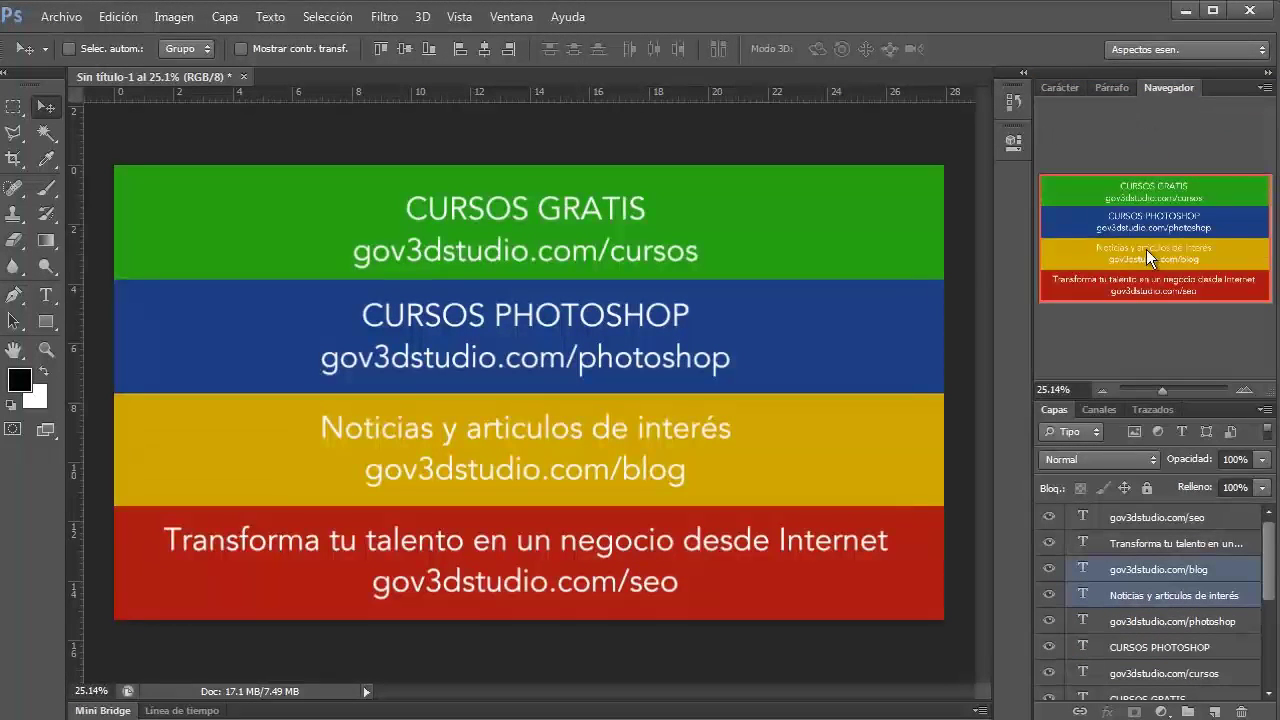
click(1105, 87)
click(1168, 88)
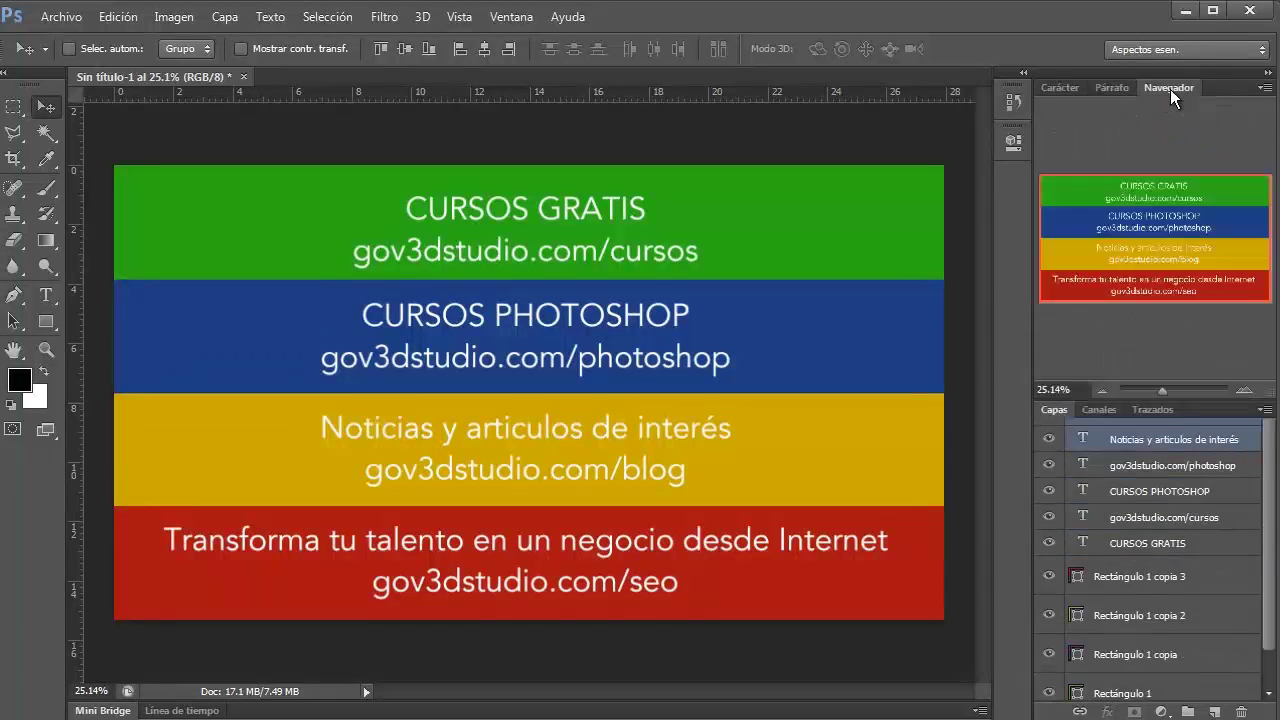
mouse_move(1173, 88)
mouse_down()
mouse_move(1128, 262)
mouse_move(1121, 250)
mouse_up()
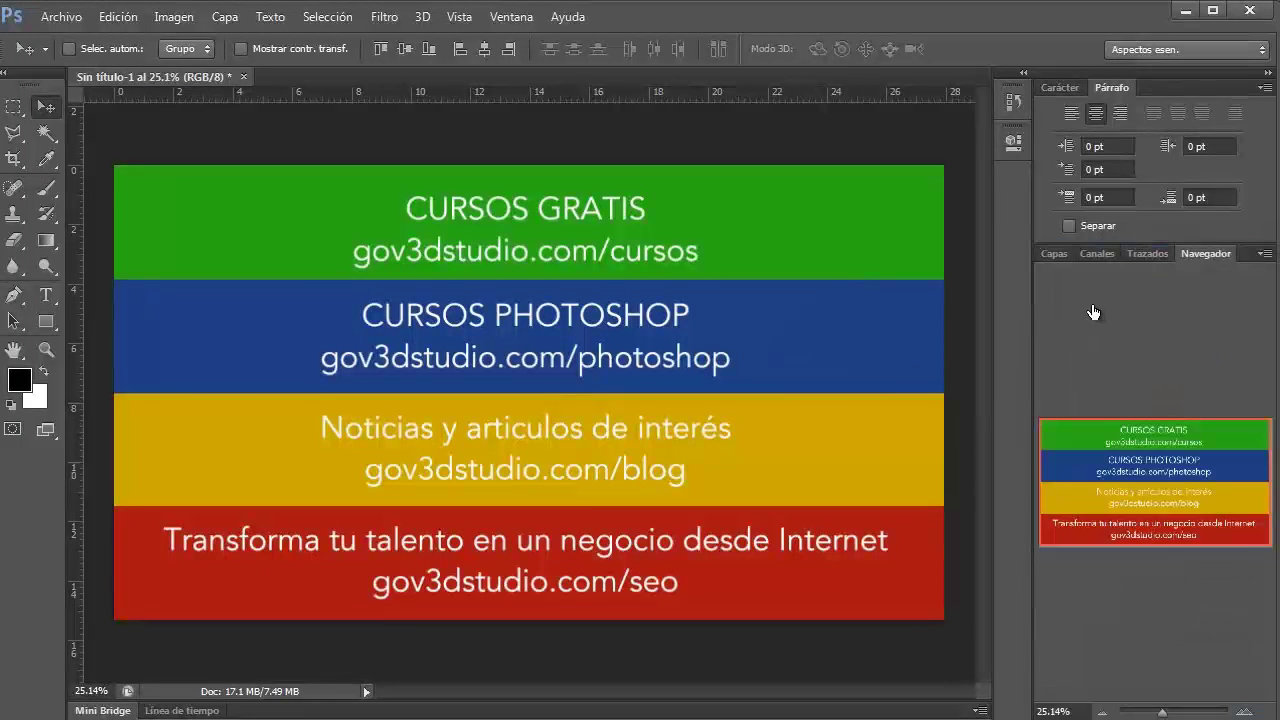
drag(1206, 241, 1197, 75)
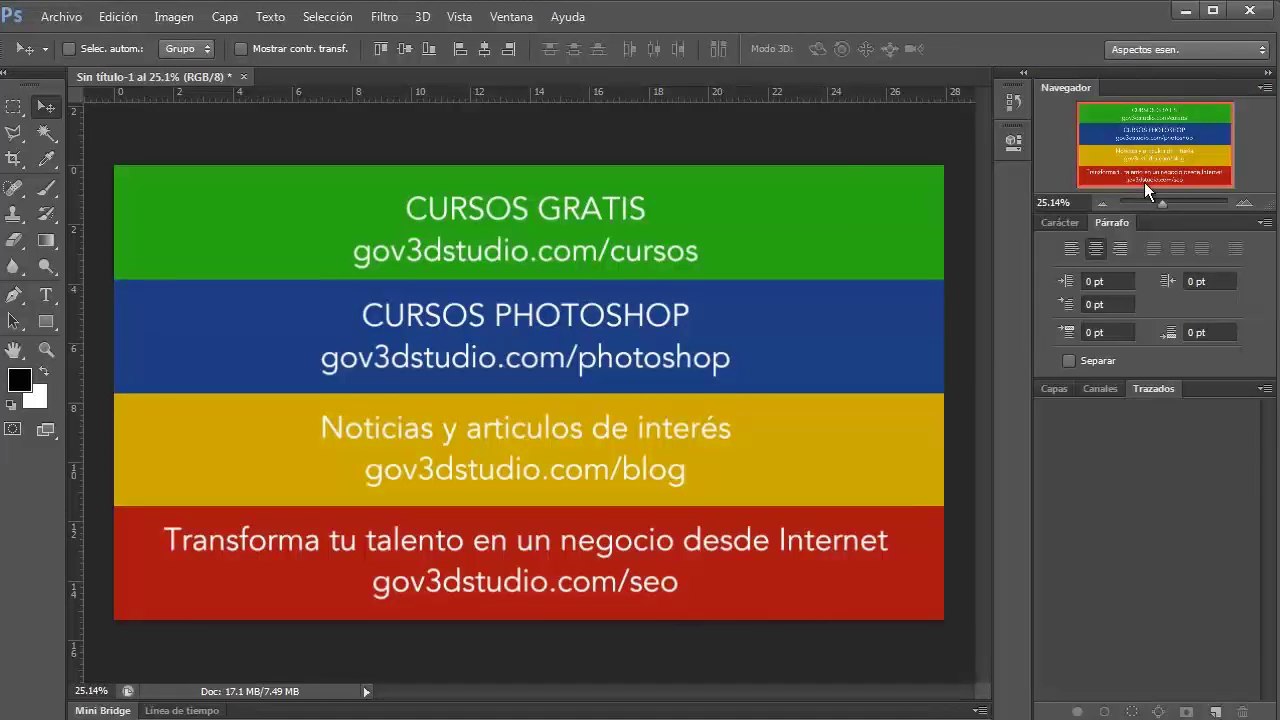
click(1055, 389)
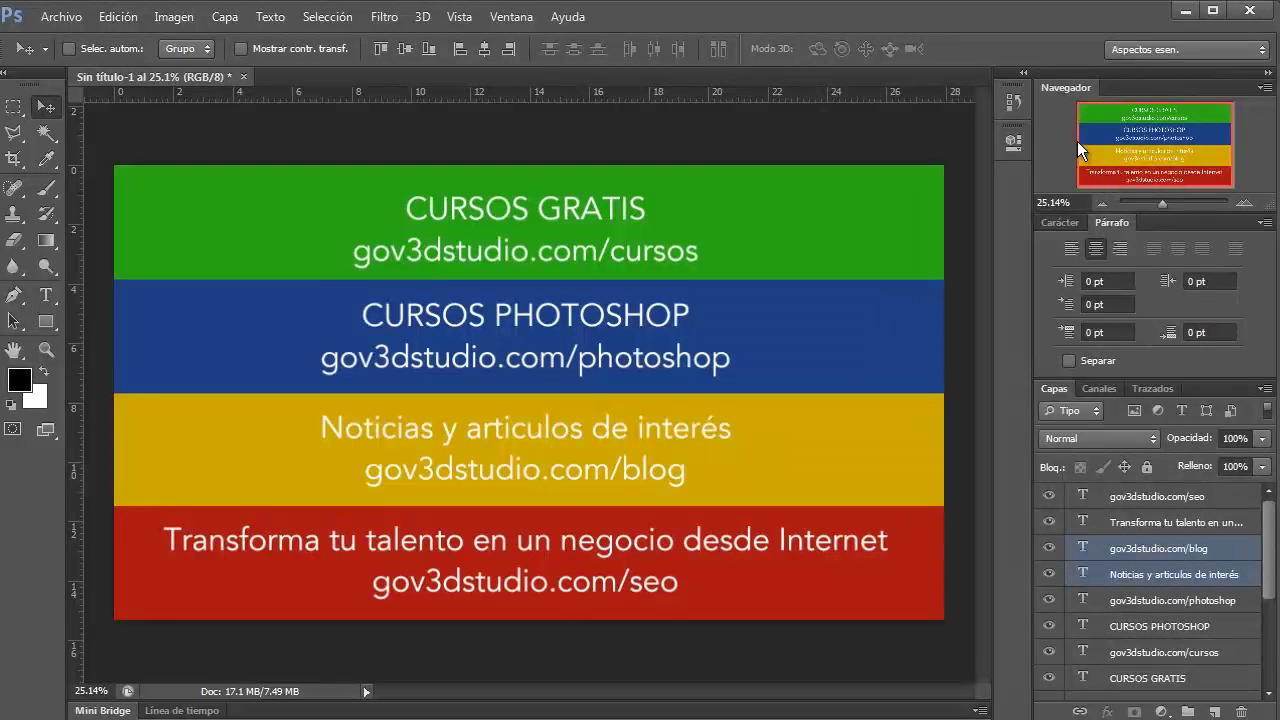
click(1164, 57)
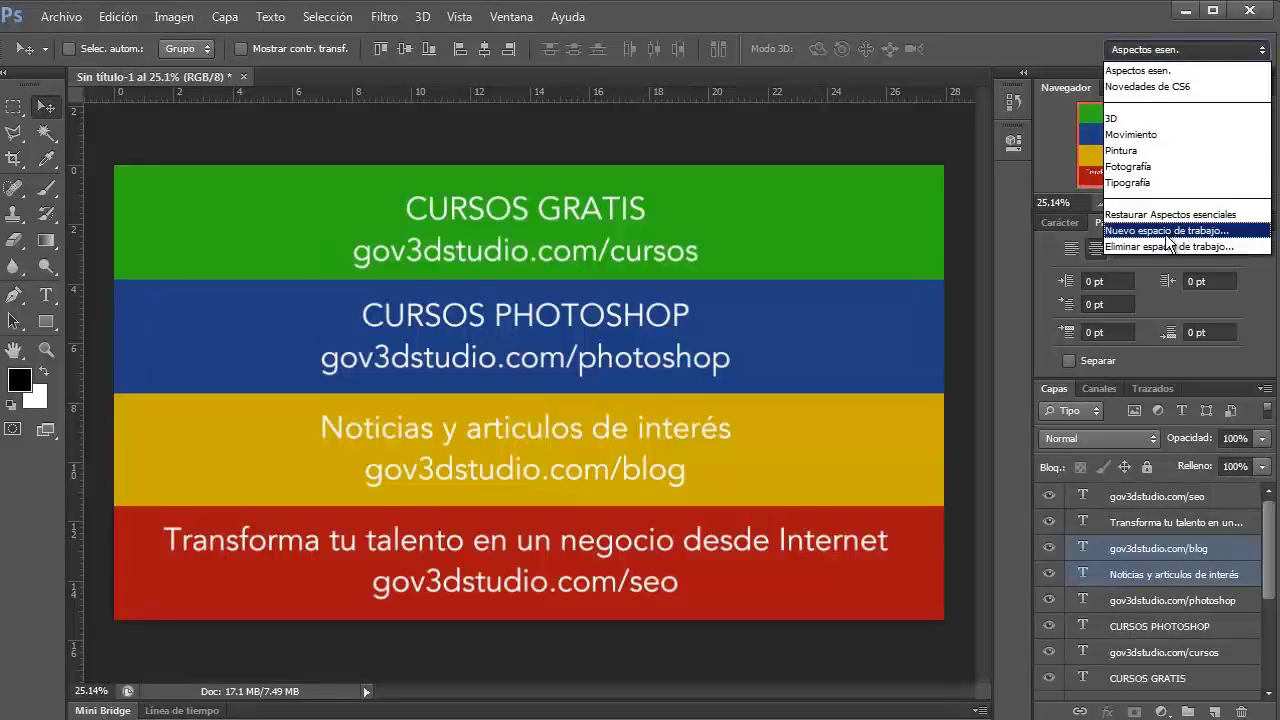
click(909, 150)
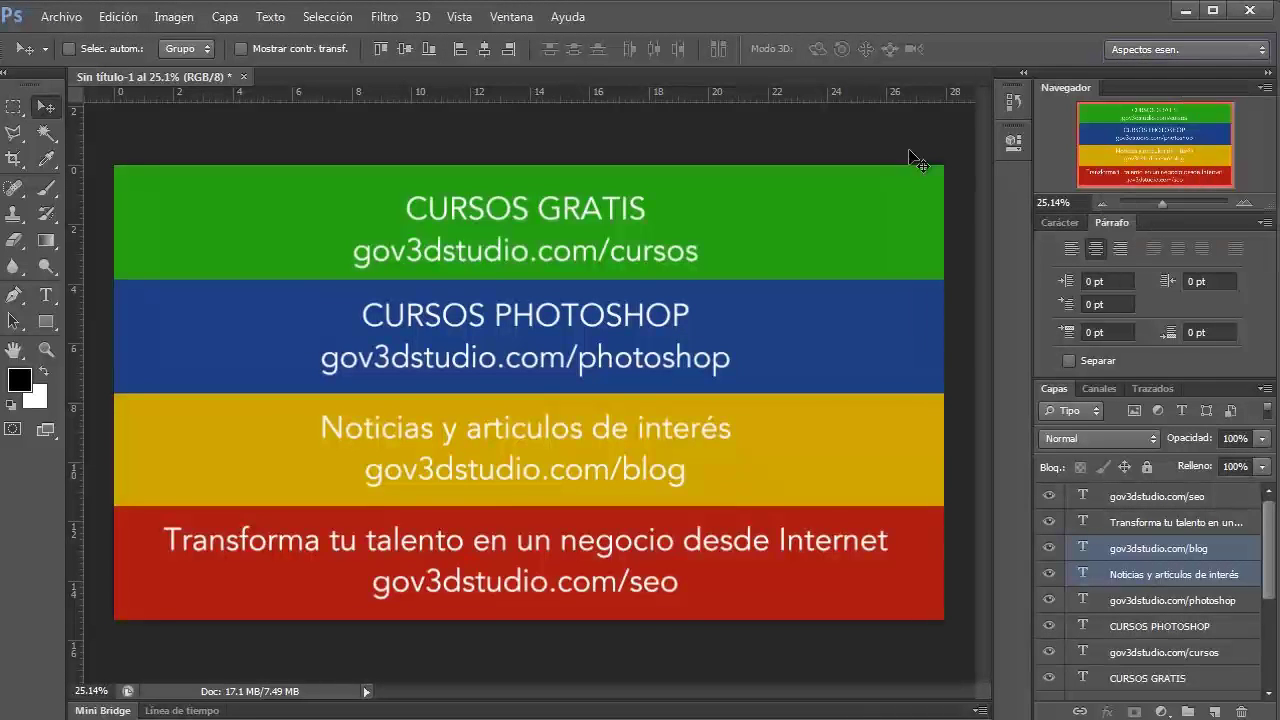
click(1175, 49)
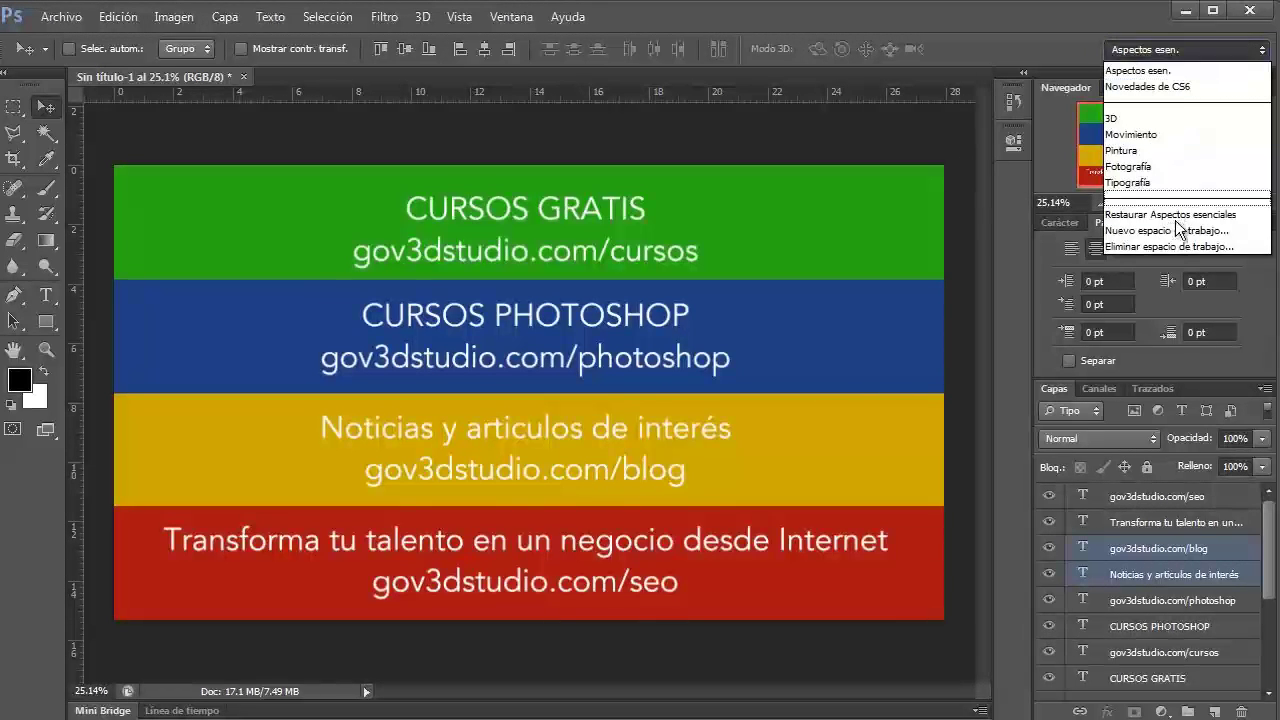
click(885, 152)
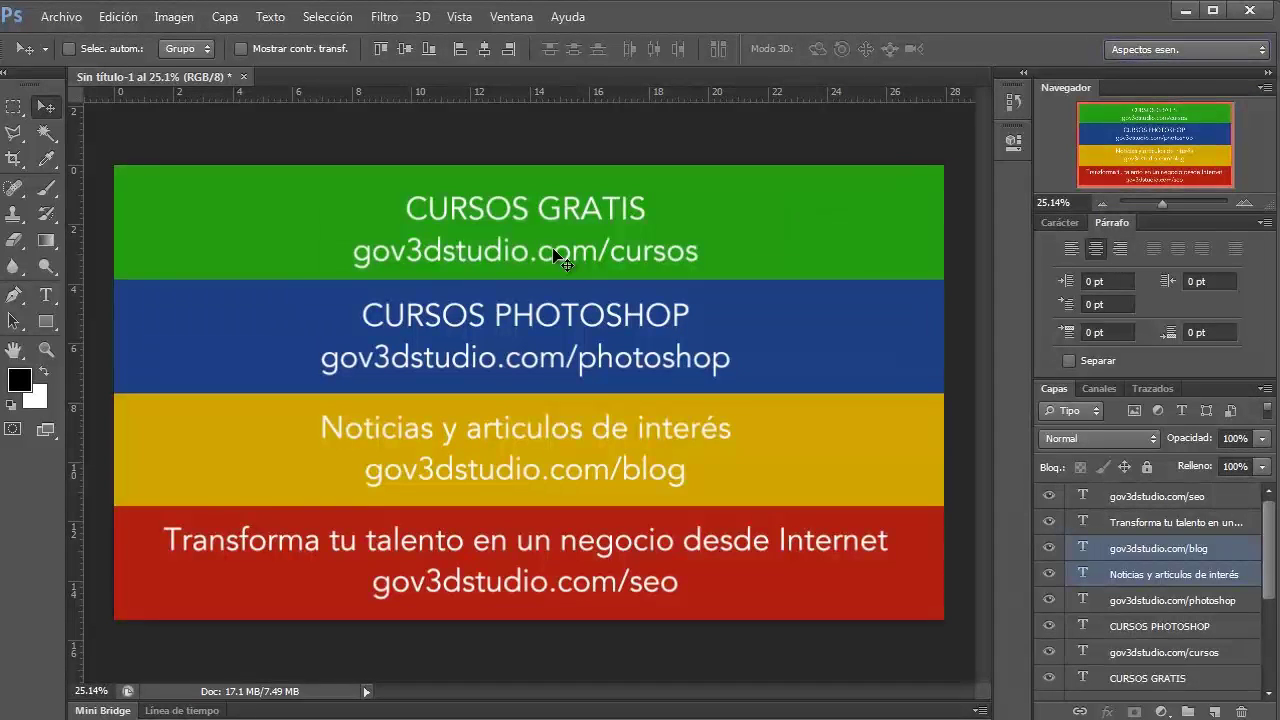
click(512, 18)
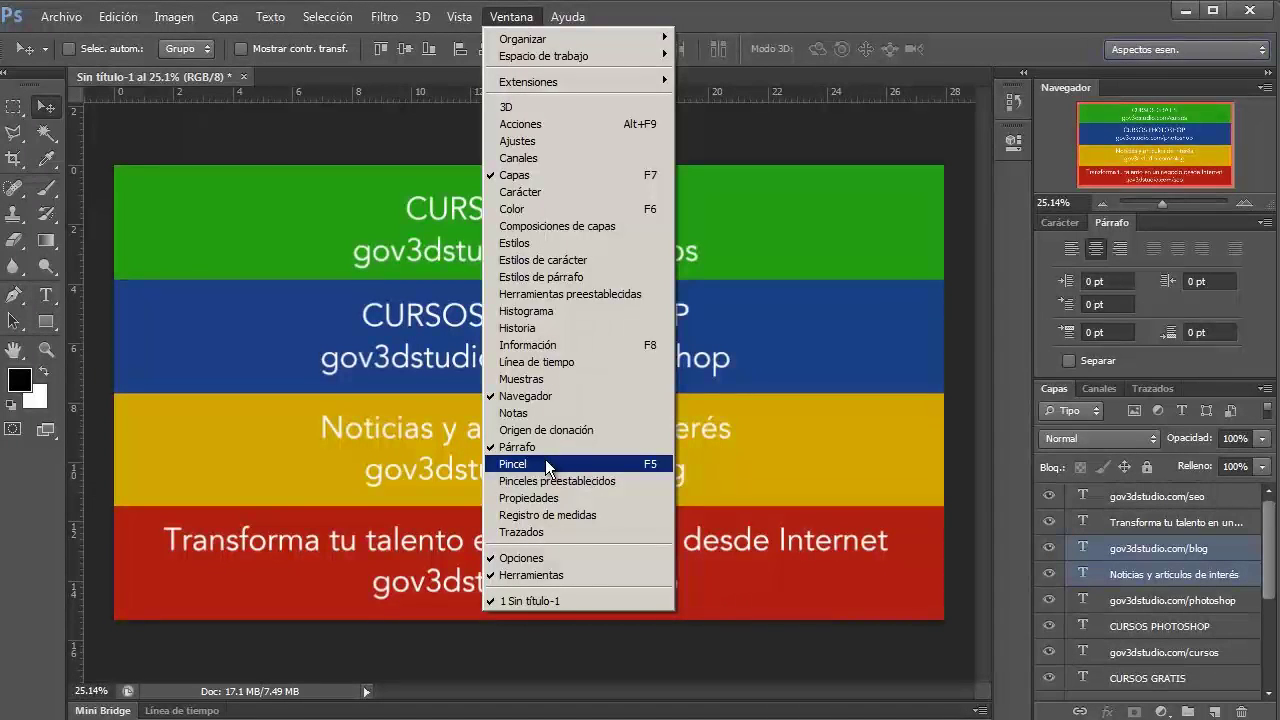
Dismiss the Ventana menu without opening any panel.
click(421, 138)
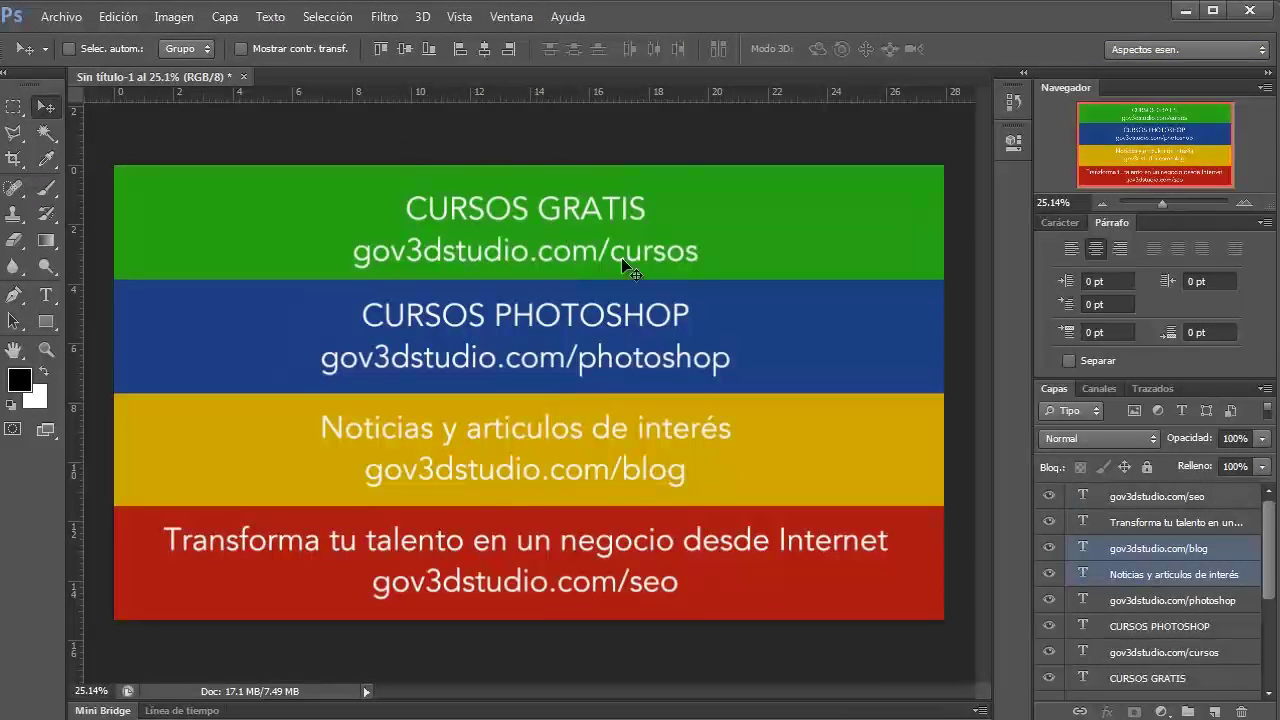